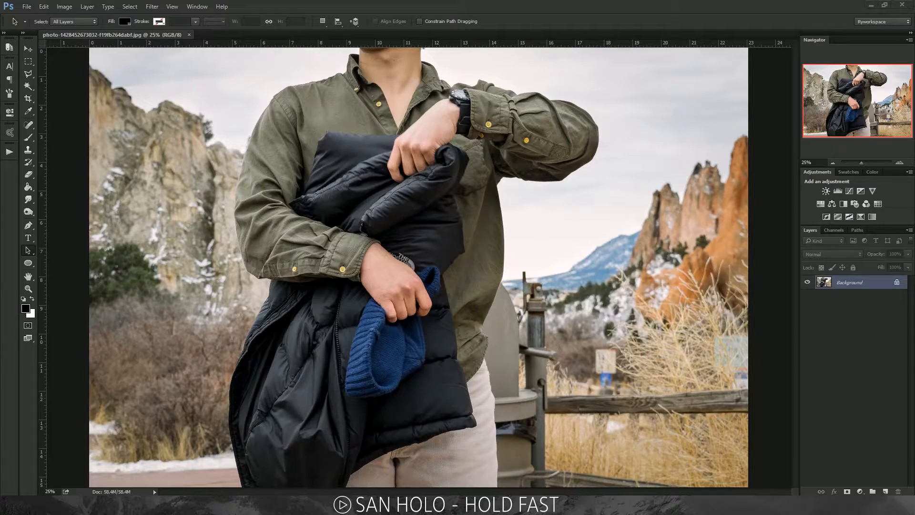
Unlock the Background layer to make it a regular layer, and leave no layer selected
{"action": "key", "text": "ctrl+minus"}
{"action": "key", "text": "ctrl+plus"}
{"action": "key", "text": "ctrl+minus"}
{"action": "key", "text": "ctrl+plus"}
{"action": "key", "text": "ctrl+minus"}
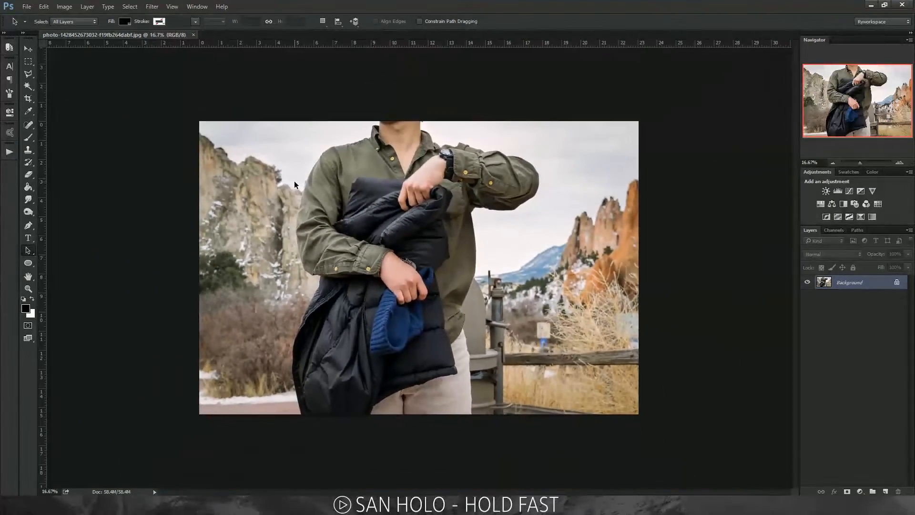
{"action": "left_click", "coordinate": [897, 282]}
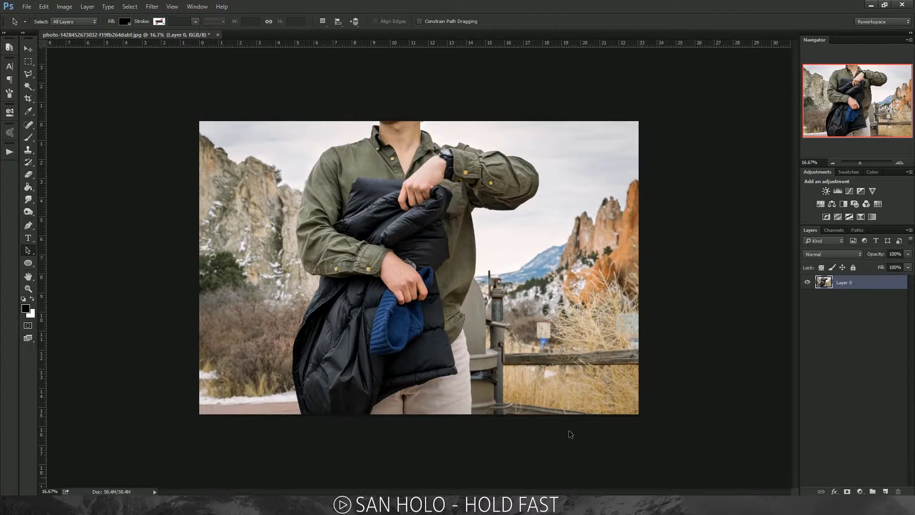
{"action": "key", "text": "ctrl+plus"}
{"action": "key", "text": "ctrl+minus"}
{"action": "left_click", "coordinate": [748, 329]}
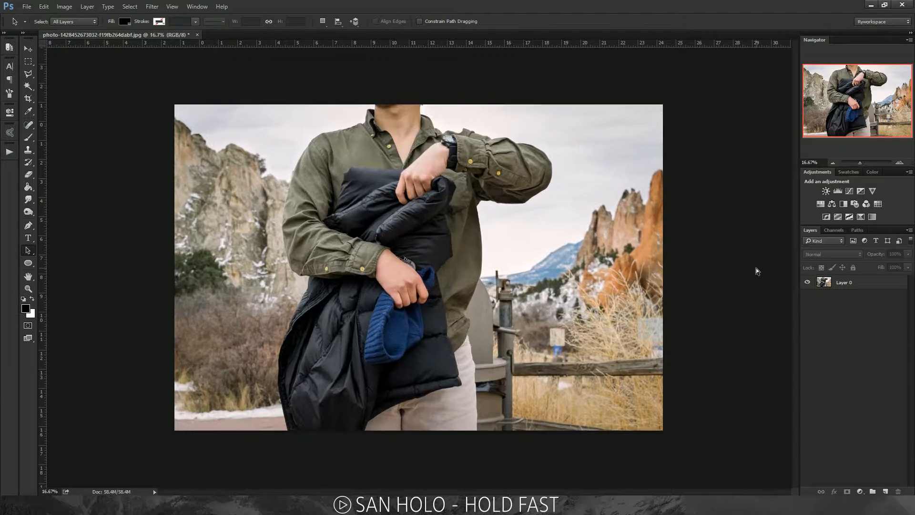
{"action": "key", "text": "ctrl+plus"}
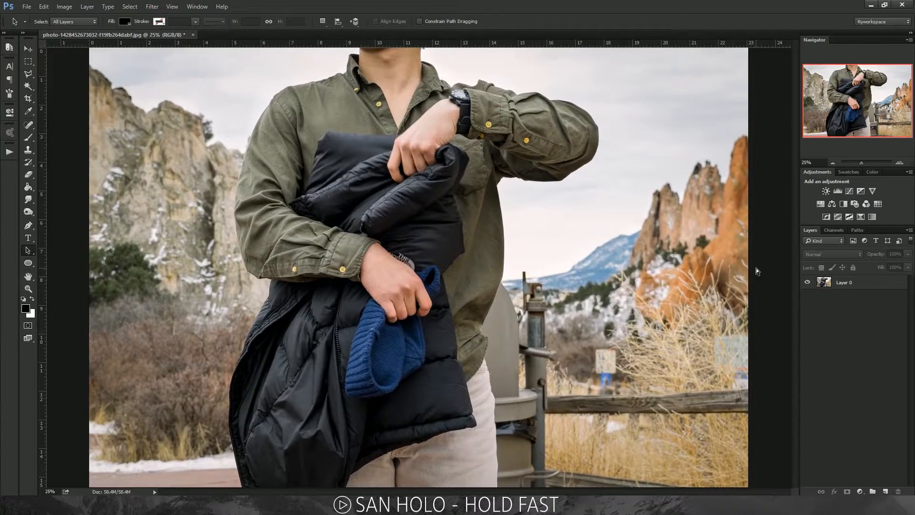
{"action": "key", "text": "ctrl+minus"}
{"action": "key", "text": "ctrl+plus"}
{"action": "key", "text": "ctrl+minus"}
{"action": "key", "text": "ctrl+minus"}
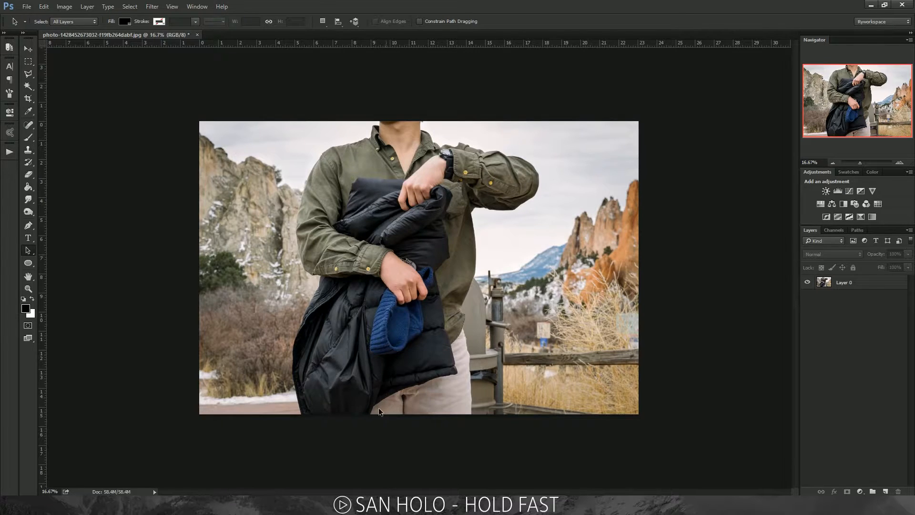
{"action": "left_click_drag", "start_coordinate": [279, 80], "coordinate": [527, 450]}
{"action": "left_click_drag", "start_coordinate": [528, 450], "coordinate": [240, 415]}
{"action": "left_click_drag", "start_coordinate": [145, 89], "coordinate": [393, 418]}
{"action": "left_click_drag", "start_coordinate": [412, 470], "coordinate": [365, 448]}
{"action": "left_click_drag", "start_coordinate": [312, 426], "coordinate": [761, 54]}
{"action": "left_click_drag", "start_coordinate": [481, 86], "coordinate": [578, 435]}
{"action": "mouse_move", "coordinate": [301, 136]}
{"action": "left_mouse_down"}
{"action": "mouse_move", "coordinate": [546, 448]}
{"action": "mouse_move", "coordinate": [327, 45]}
{"action": "mouse_move", "coordinate": [286, 135]}
{"action": "mouse_move", "coordinate": [292, 127]}
{"action": "left_mouse_up"}
{"action": "left_click_drag", "start_coordinate": [291, 93], "coordinate": [350, 219]}
{"action": "left_click_drag", "start_coordinate": [402, 309], "coordinate": [527, 436]}
{"action": "key", "text": "ctrl+plus"}
{"action": "key", "text": "ctrl+minus"}
Duplicate Layer 0 and hide the original layer underneath
{"action": "left_click", "coordinate": [865, 283]}
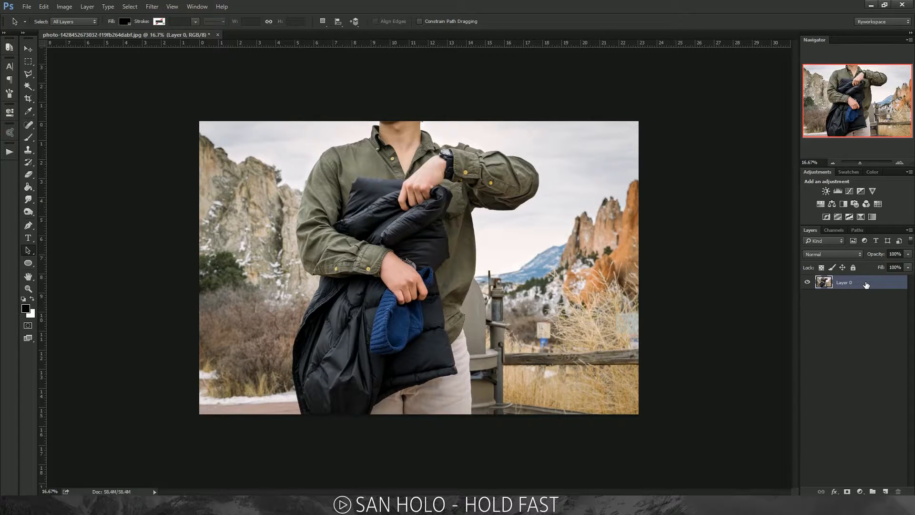
{"action": "key", "text": "ctrl+u"}
{"action": "key", "text": "Escape"}
{"action": "key", "text": "ctrl+j"}
{"action": "left_click", "coordinate": [807, 296]}
{"action": "key", "text": "ctrl+plus"}
{"action": "key", "text": "ctrl+minus"}
{"action": "key", "text": "ctrl+plus"}
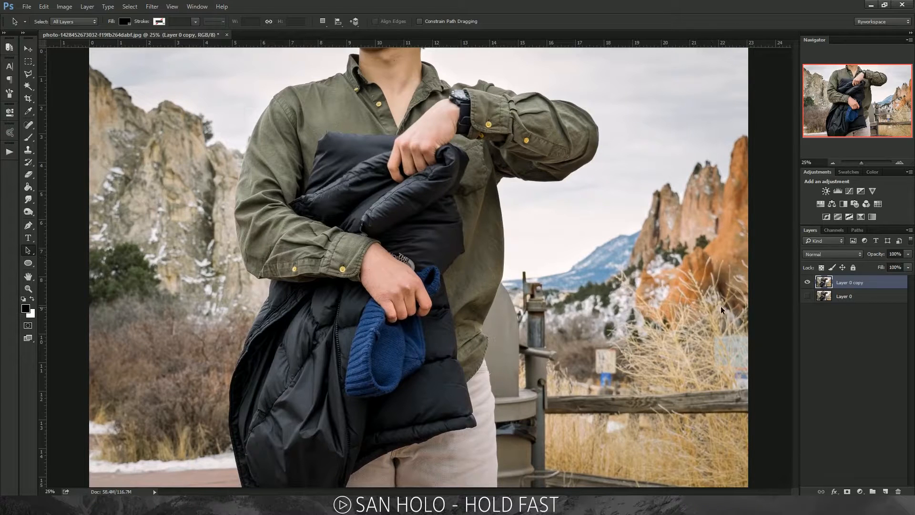
{"action": "key", "text": "ctrl+minus"}
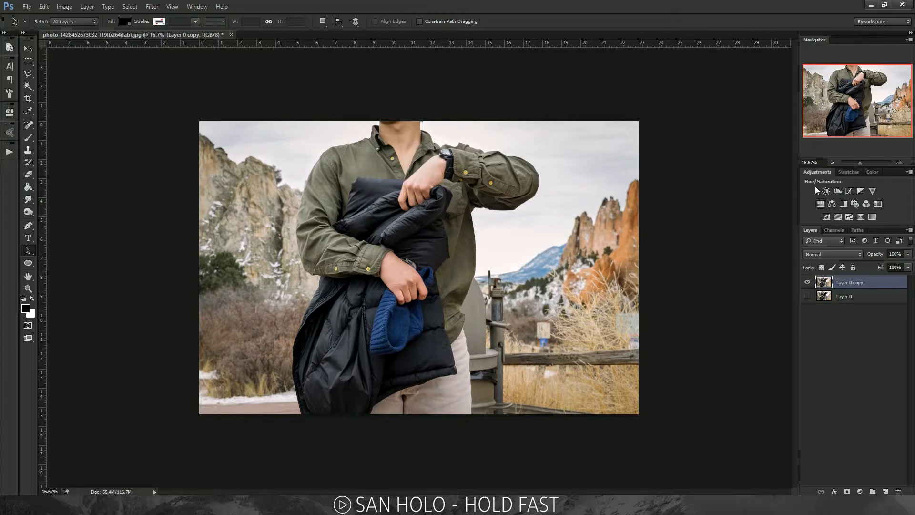
Hide the Adjustments panel and show it again
{"action": "left_click", "coordinate": [190, 5]}
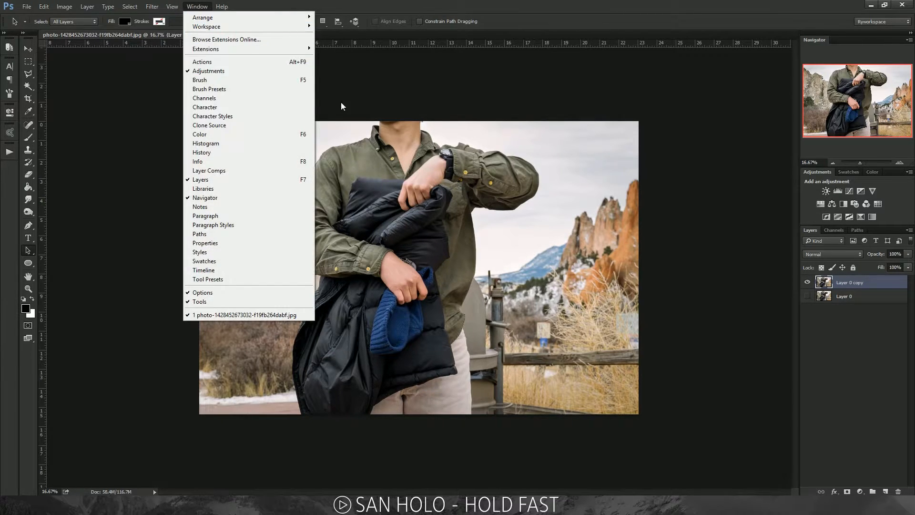
{"action": "left_click", "coordinate": [209, 70]}
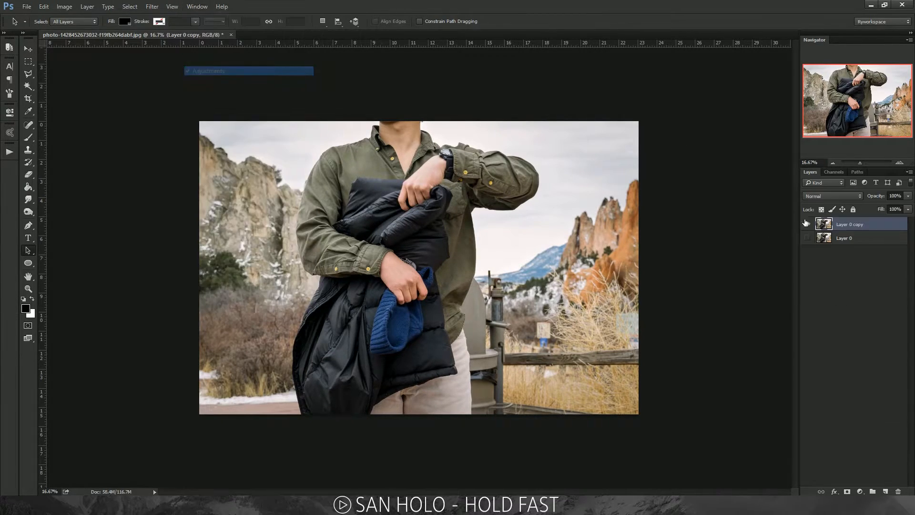
{"action": "left_click", "coordinate": [199, 6]}
{"action": "left_click", "coordinate": [207, 70]}
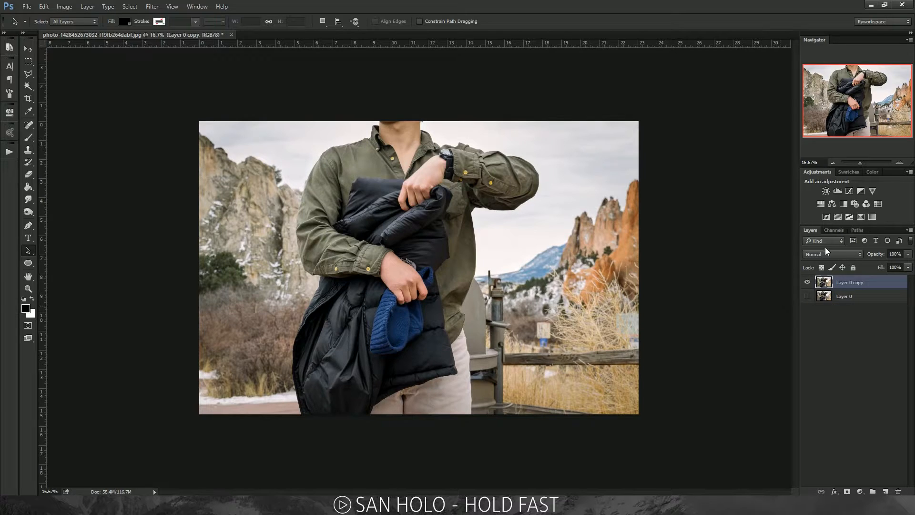
Add a Curves adjustment layer with the black endpoint raised to output 22 and the white endpoint at input 254, output 233
{"action": "left_click", "coordinate": [848, 191]}
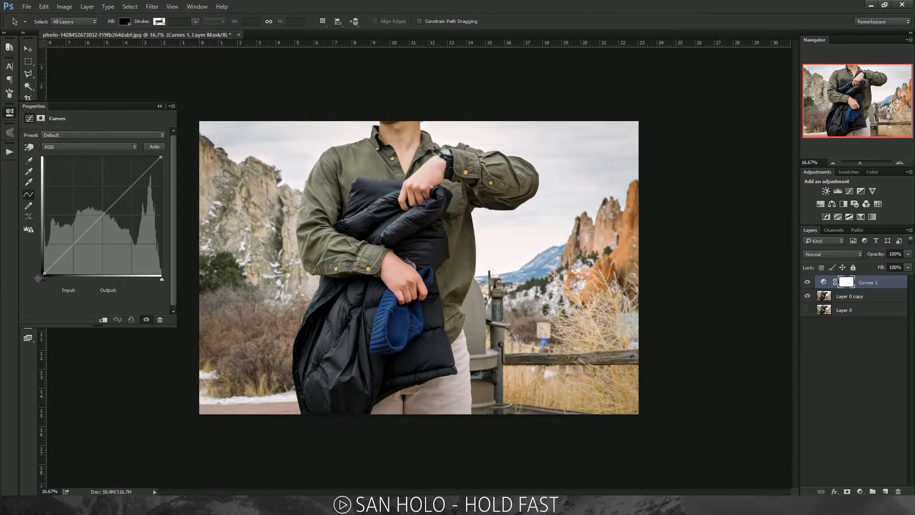
{"action": "left_click", "coordinate": [43, 272]}
{"action": "left_click_drag", "start_coordinate": [42, 273], "coordinate": [38, 262]}
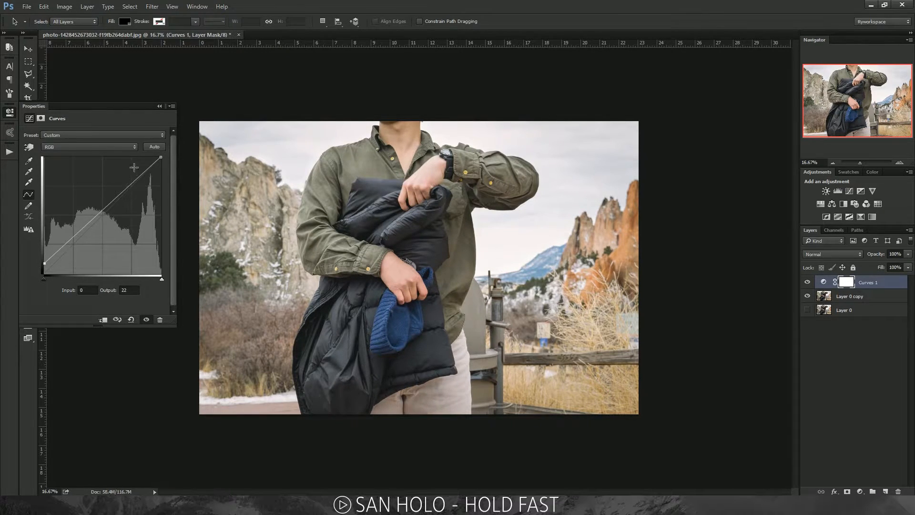
{"action": "left_click_drag", "start_coordinate": [159, 161], "coordinate": [160, 167]}
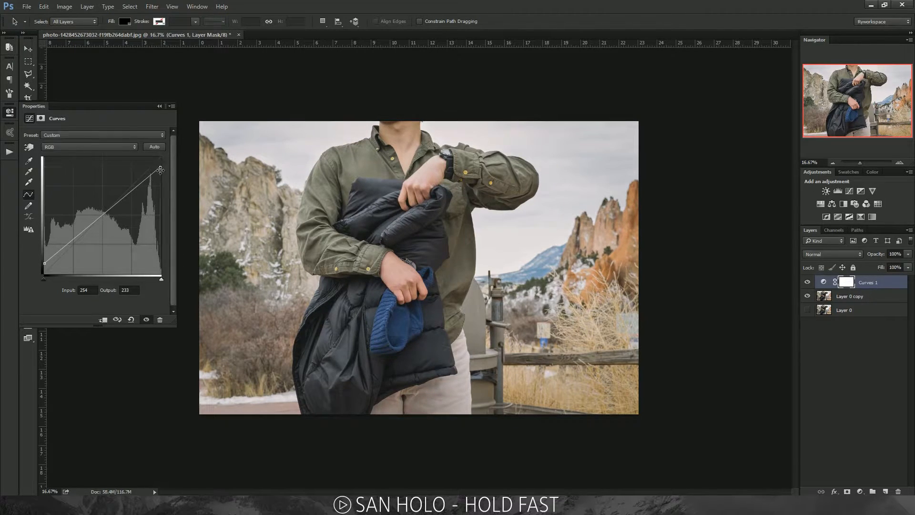
{"action": "left_click", "coordinate": [807, 282]}
{"action": "left_click", "coordinate": [807, 282]}
{"action": "left_click", "coordinate": [807, 282]}
{"action": "left_click", "coordinate": [807, 282]}
{"action": "left_click", "coordinate": [807, 282]}
{"action": "left_click", "coordinate": [806, 281]}
Add a second Curves adjustment layer with white endpoint 236/249, a shadow point at 78/55, a raised midtone point and the black endpoint moved inward
{"action": "left_click", "coordinate": [849, 190]}
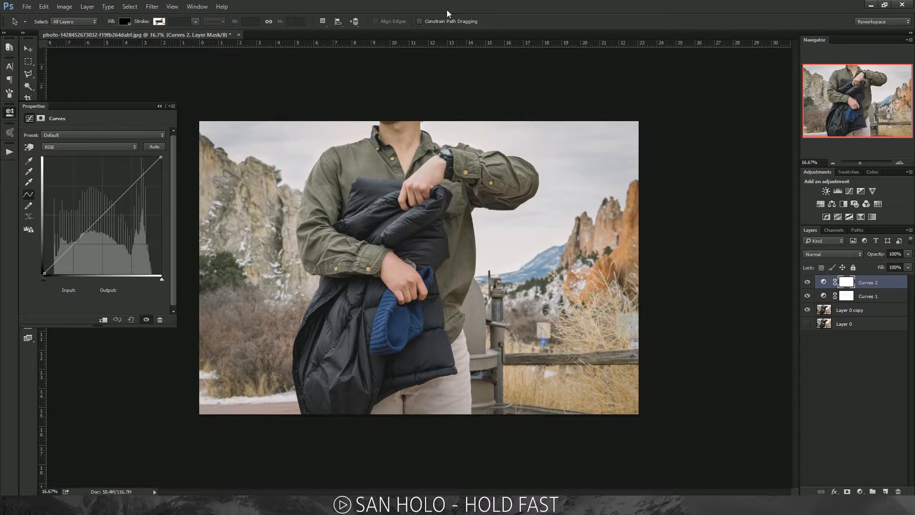
{"action": "left_click", "coordinate": [44, 273]}
{"action": "left_click_drag", "start_coordinate": [44, 273], "coordinate": [51, 271]}
{"action": "left_click_drag", "start_coordinate": [161, 158], "coordinate": [152, 160]}
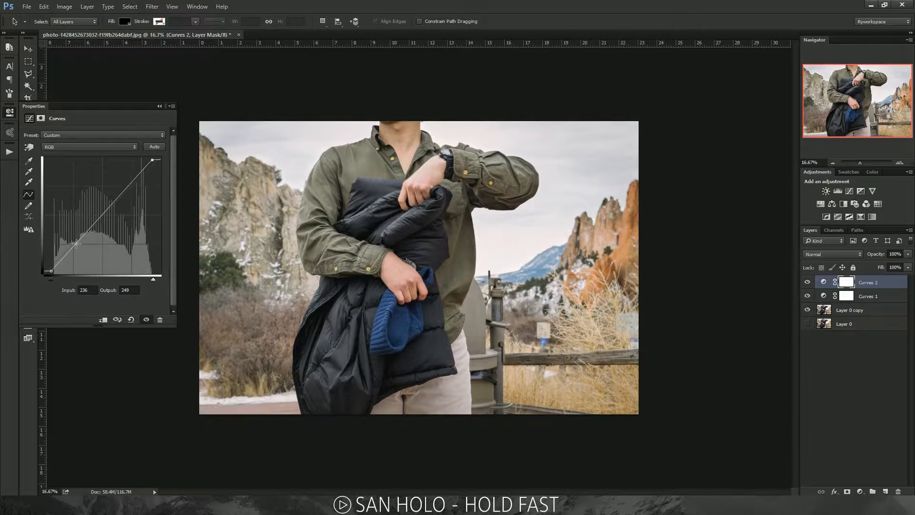
{"action": "left_click_drag", "start_coordinate": [76, 244], "coordinate": [80, 248]}
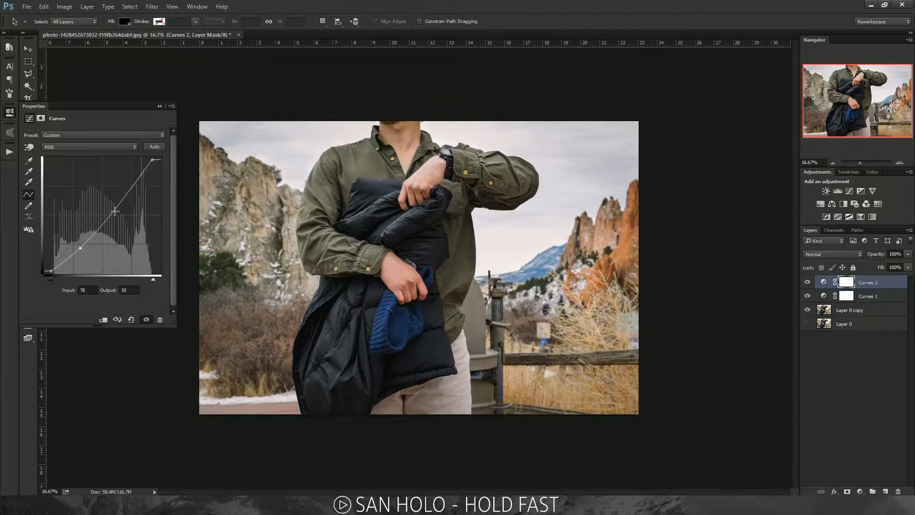
{"action": "mouse_move", "coordinate": [118, 205]}
{"action": "left_mouse_down"}
{"action": "mouse_move", "coordinate": [111, 198]}
{"action": "mouse_move", "coordinate": [106, 206]}
{"action": "left_mouse_up"}
Return the second curve's white endpoint to the graph's corner and set its black endpoint to input 14, output 0
{"action": "left_click", "coordinate": [152, 160]}
{"action": "left_click_drag", "start_coordinate": [152, 159], "coordinate": [161, 157]}
{"action": "left_click", "coordinate": [50, 271]}
{"action": "left_click_drag", "start_coordinate": [51, 271], "coordinate": [51, 273]}
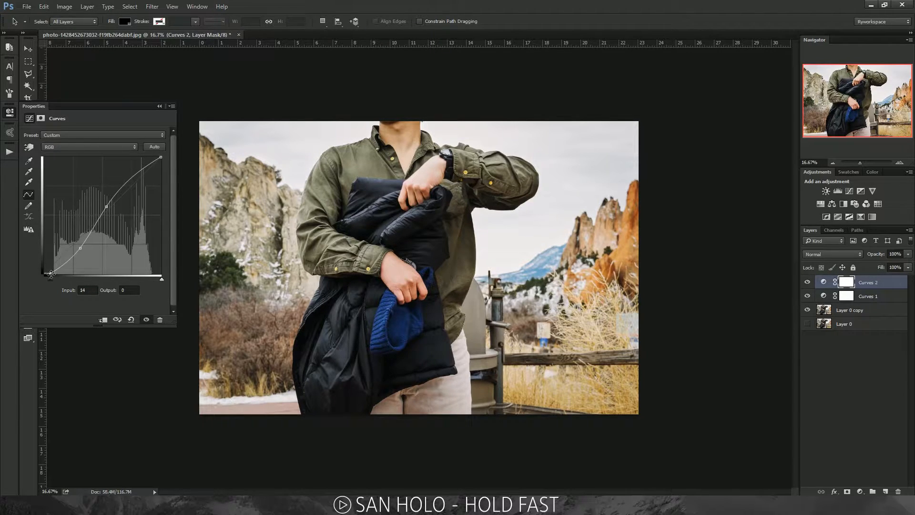
Soften the second curve by moving its shadow and midtone points closer to the diagonal, and collapse the curve's properties
{"action": "left_click_drag", "start_coordinate": [82, 245], "coordinate": [76, 248]}
{"action": "left_click_drag", "start_coordinate": [106, 207], "coordinate": [108, 211]}
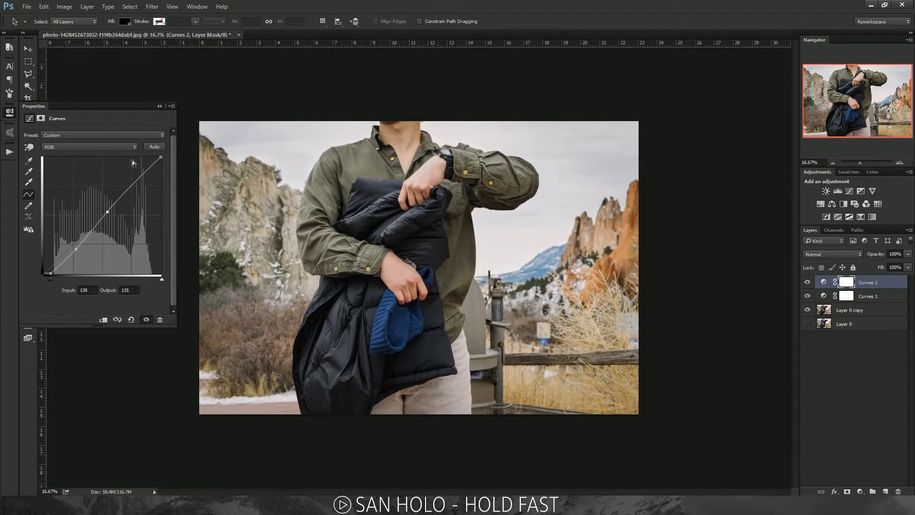
{"action": "mouse_move", "coordinate": [108, 211]}
{"action": "left_mouse_down"}
{"action": "mouse_move", "coordinate": [99, 198]}
{"action": "mouse_move", "coordinate": [97, 209]}
{"action": "mouse_move", "coordinate": [123, 229]}
{"action": "mouse_move", "coordinate": [112, 210]}
{"action": "left_mouse_up"}
{"action": "left_click", "coordinate": [10, 113]}
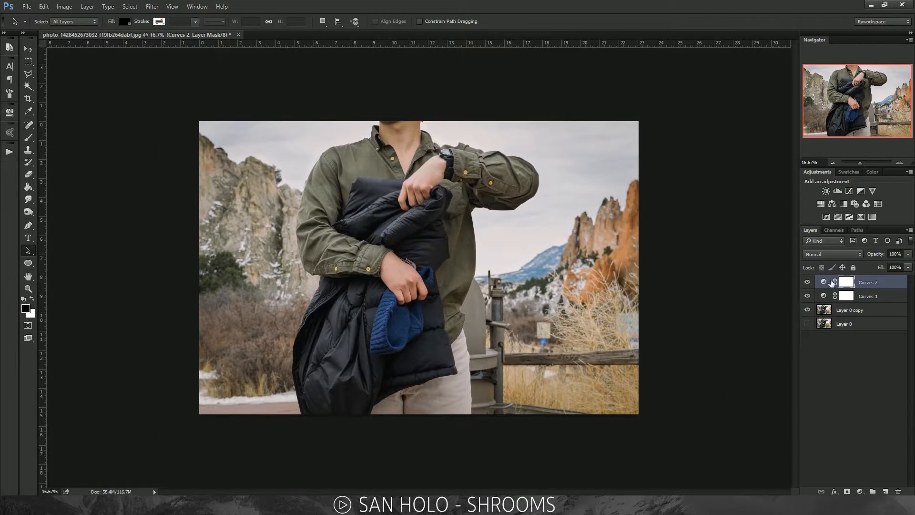
Compare the photo with and without the Curves adjustment layers by switching their visibility
{"action": "left_click", "coordinate": [806, 282]}
{"action": "left_click", "coordinate": [806, 282]}
{"action": "left_click", "coordinate": [806, 281]}
{"action": "left_click", "coordinate": [807, 296]}
{"action": "left_click", "coordinate": [807, 296]}
{"action": "left_click", "coordinate": [807, 282]}
{"action": "left_click", "coordinate": [806, 281]}
{"action": "left_click", "coordinate": [807, 282]}
{"action": "left_click", "coordinate": [806, 282]}
{"action": "left_click", "coordinate": [806, 282]}
{"action": "left_click", "coordinate": [807, 283]}
{"action": "left_click", "coordinate": [807, 282]}
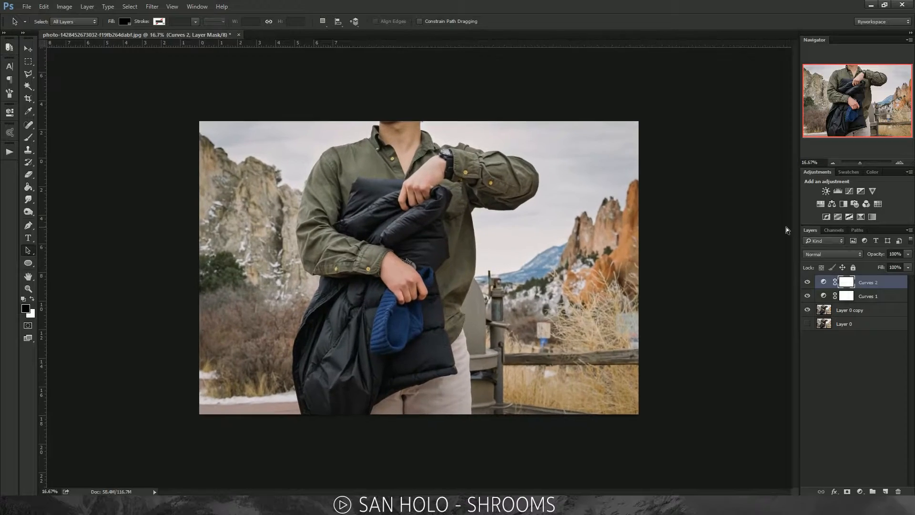
{"action": "key", "text": "ctrl+plus"}
{"action": "key", "text": "ctrl+plus"}
{"action": "key", "text": "ctrl+minus"}
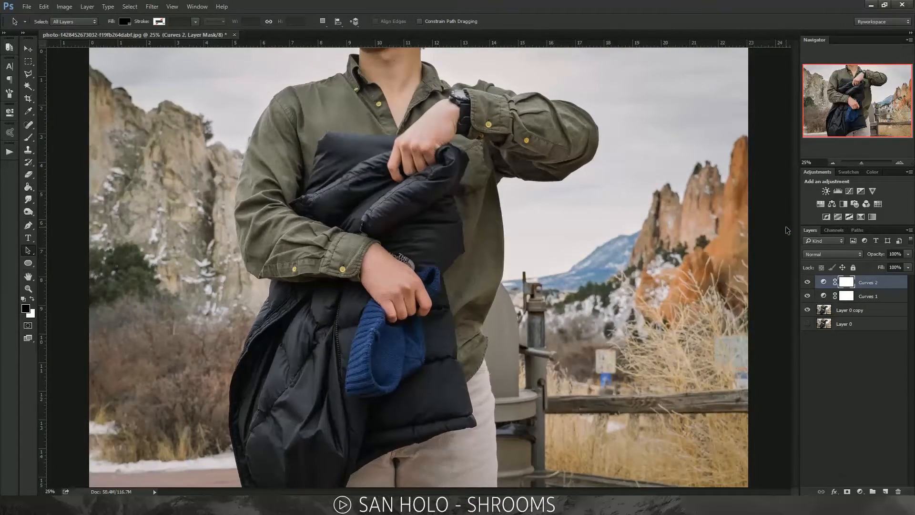
{"action": "key", "text": "ctrl+minus"}
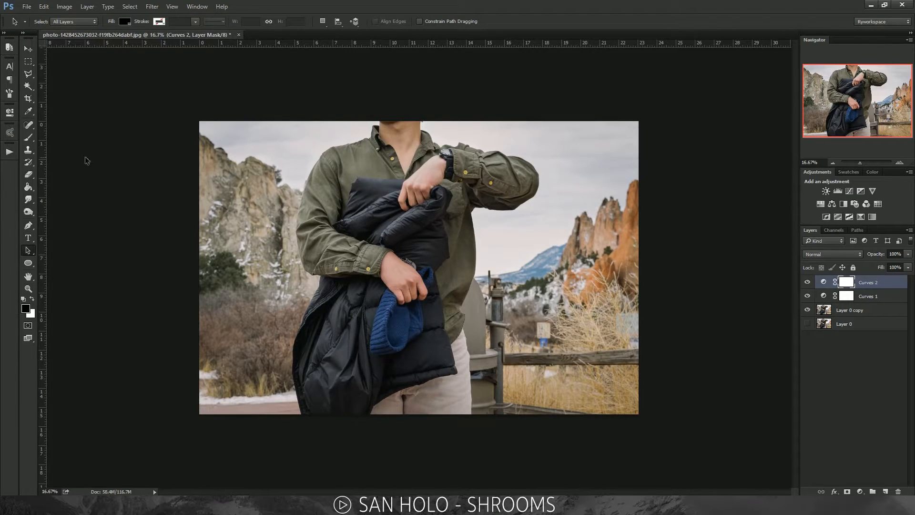
{"action": "left_click_drag", "start_coordinate": [644, 416], "coordinate": [194, 103]}
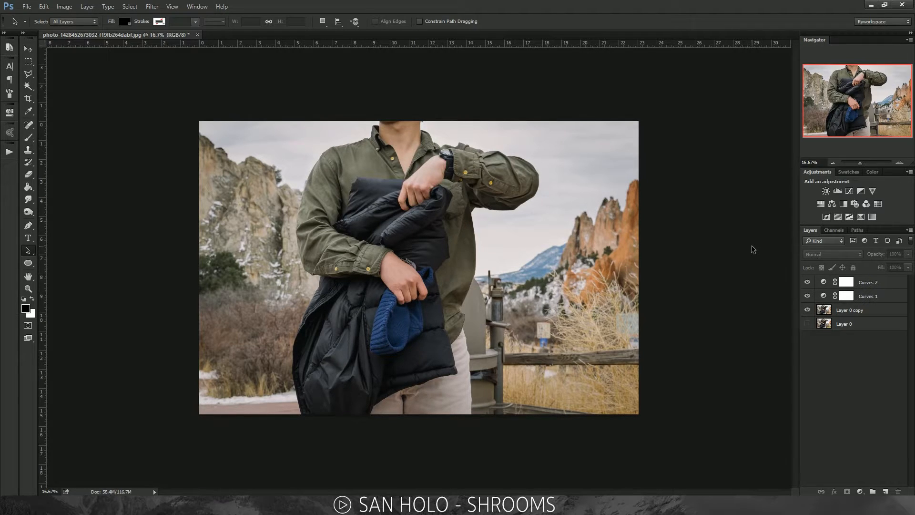
Add a Gradient Map adjustment layer on top and check the image with both Curves layers hidden and shown again
{"action": "left_click", "coordinate": [872, 217]}
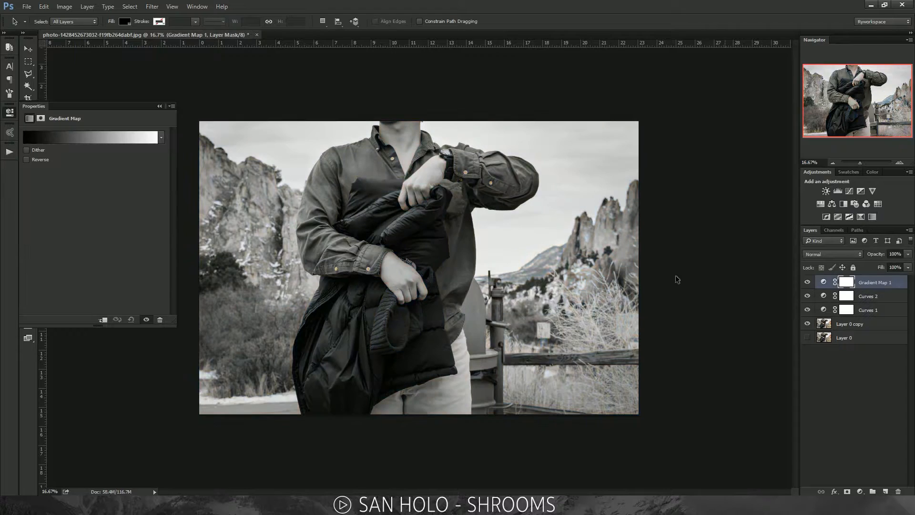
{"action": "key", "text": "ctrl+plus"}
{"action": "key", "text": "ctrl+minus"}
{"action": "left_click", "coordinate": [807, 296]}
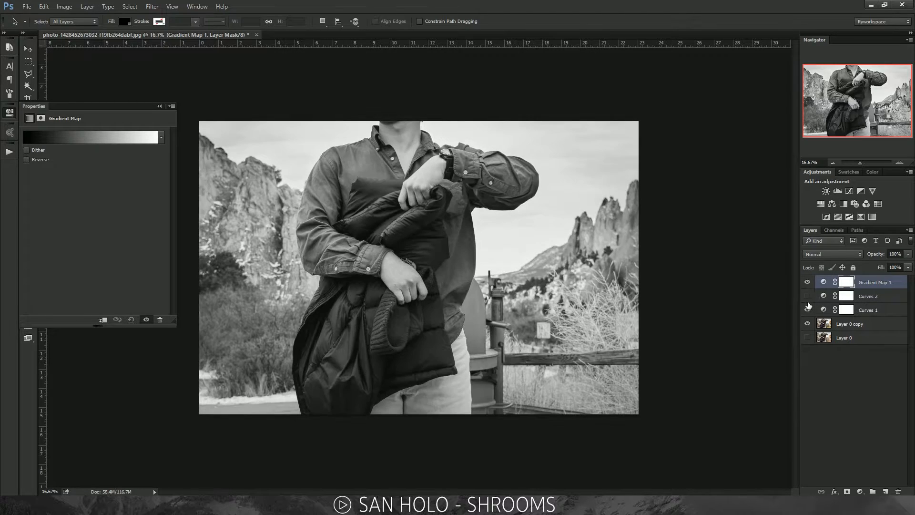
{"action": "left_click", "coordinate": [807, 309]}
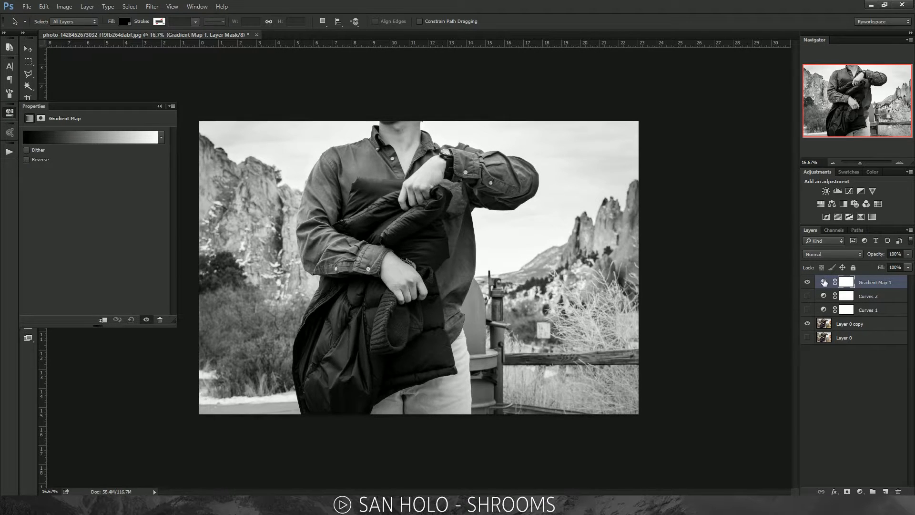
{"action": "left_click", "coordinate": [807, 296]}
{"action": "left_click", "coordinate": [807, 309]}
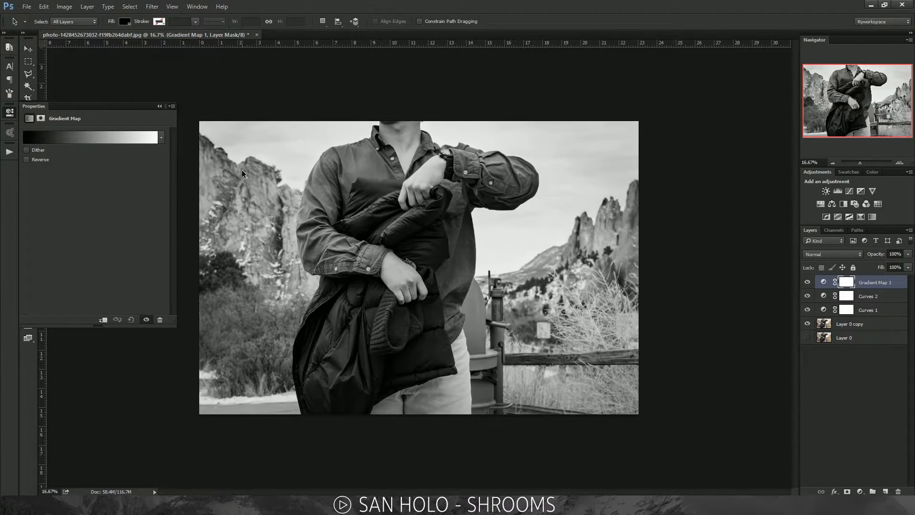
Apply the Blue gradient preset to the Gradient Map and open it in the Gradient Editor
{"action": "left_click", "coordinate": [162, 138]}
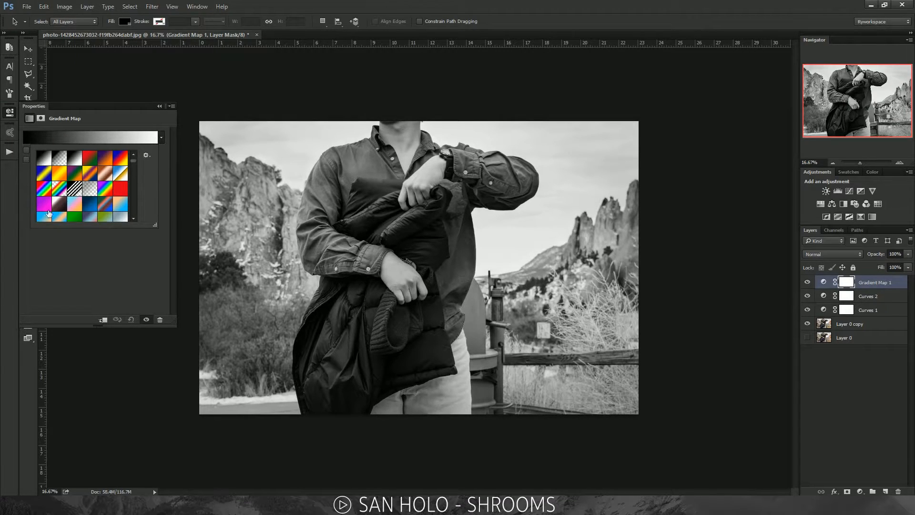
{"action": "left_click", "coordinate": [90, 204]}
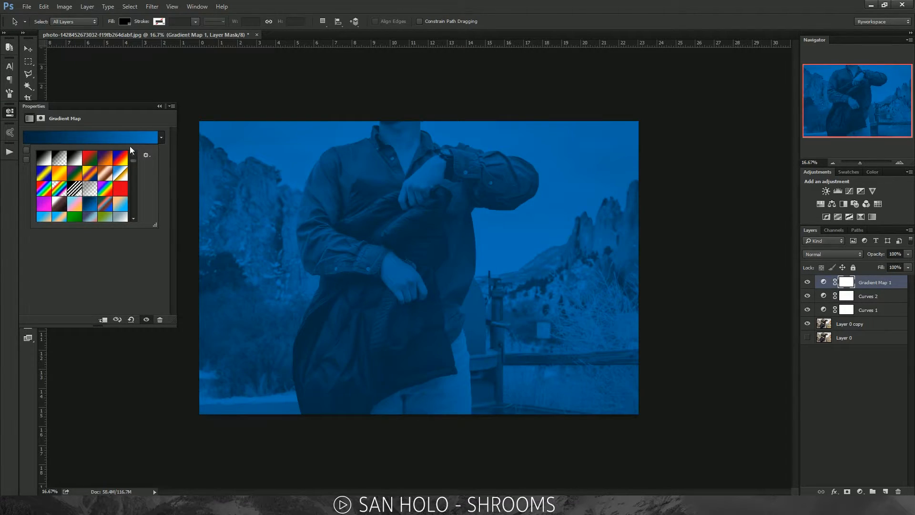
{"action": "left_click", "coordinate": [130, 137]}
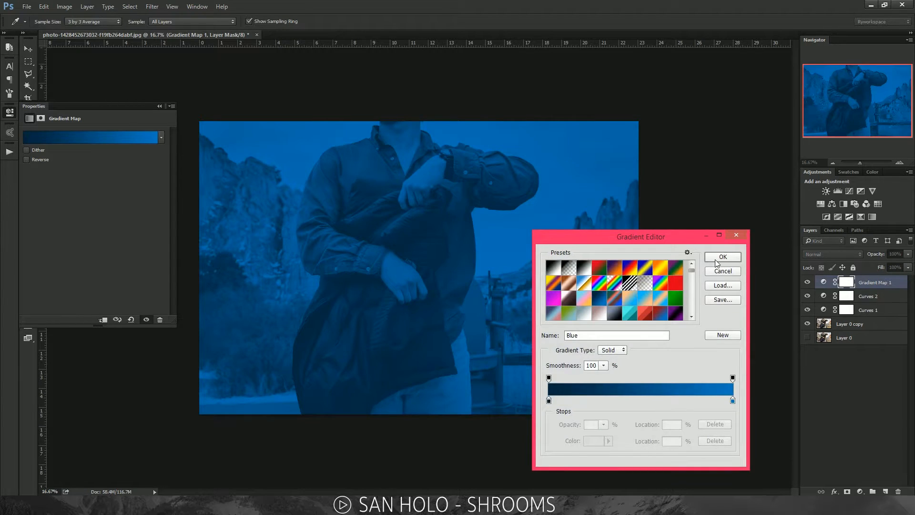
{"action": "left_click", "coordinate": [714, 271]}
{"action": "left_click", "coordinate": [80, 138]}
Try deleting the gradient's dark colour stop and adjusting its first opacity stop, and reapply the Blue preset
{"action": "left_click", "coordinate": [549, 400]}
{"action": "left_click", "coordinate": [722, 441]}
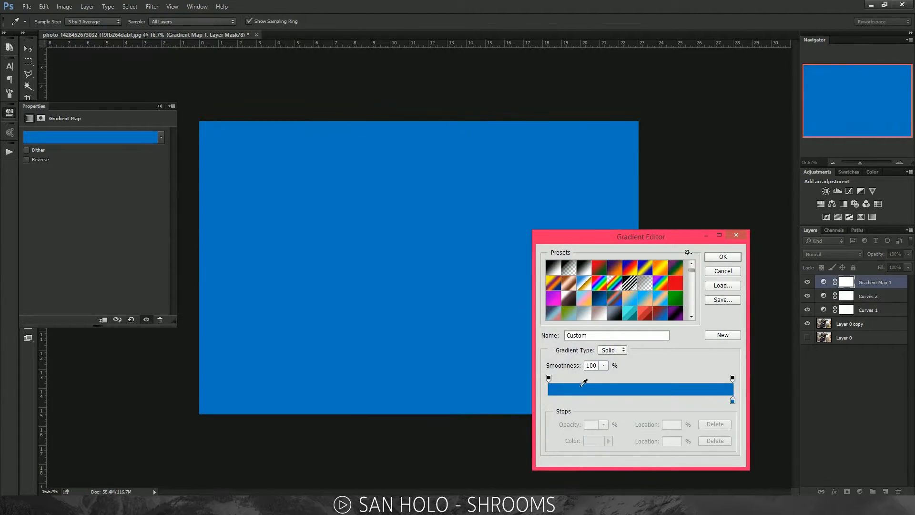
{"action": "left_click", "coordinate": [550, 377]}
{"action": "left_click", "coordinate": [603, 424]}
{"action": "left_click_drag", "start_coordinate": [604, 436], "coordinate": [710, 440]}
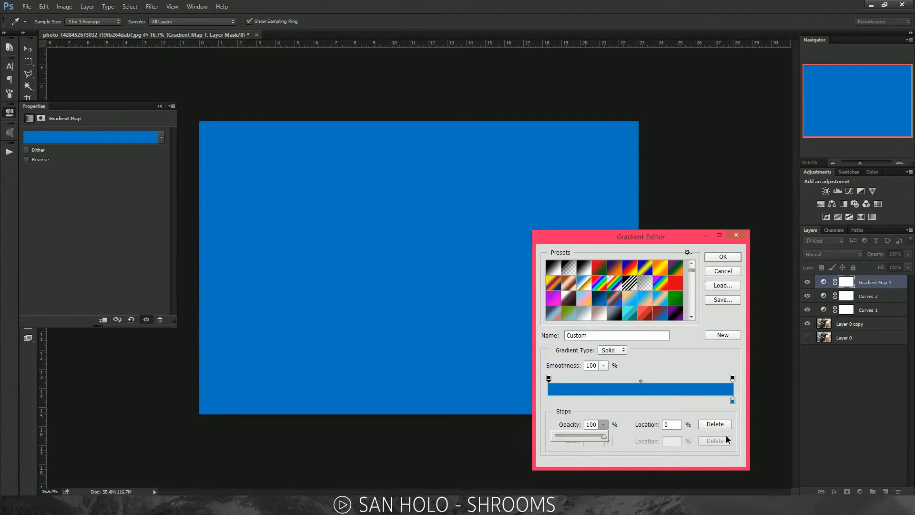
{"action": "left_click", "coordinate": [434, 270]}
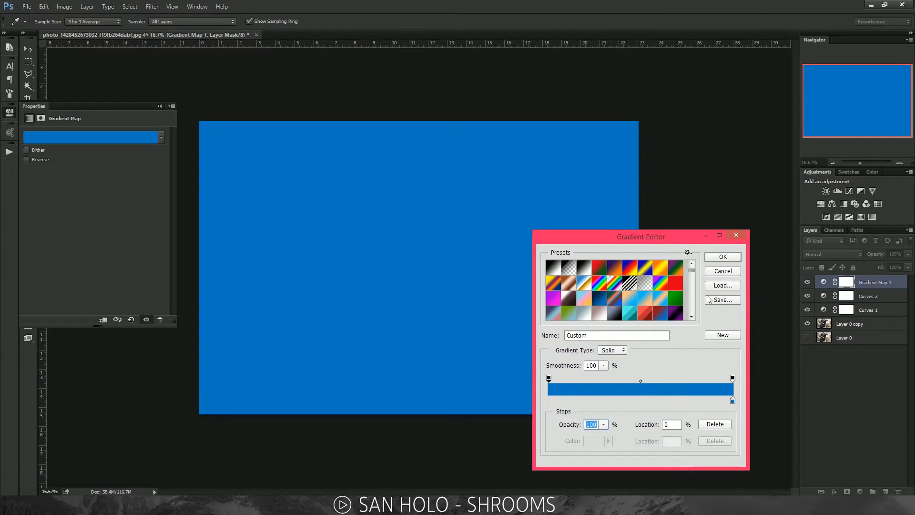
{"action": "left_click", "coordinate": [596, 299]}
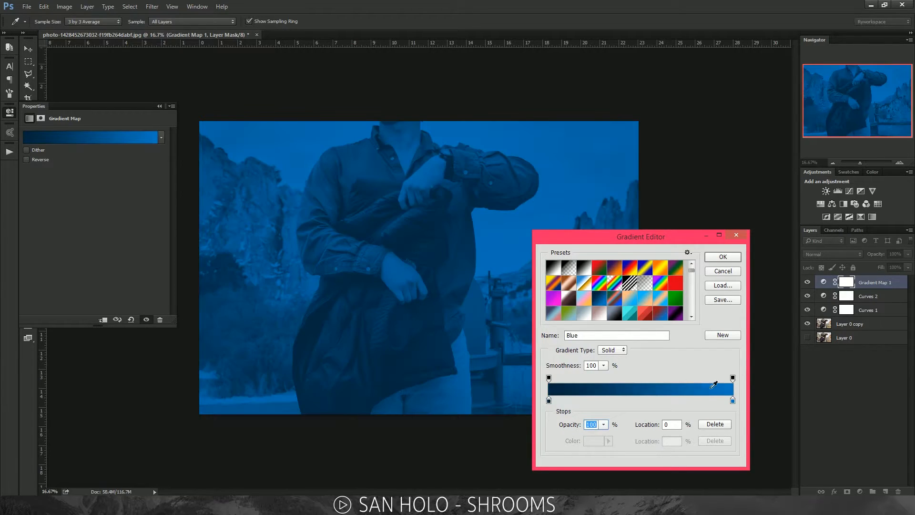
Remove the bright blue colour stop so the gradient is solid dark navy, and accept the Gradient Map's new gradient
{"action": "left_click_drag", "start_coordinate": [732, 402], "coordinate": [702, 473]}
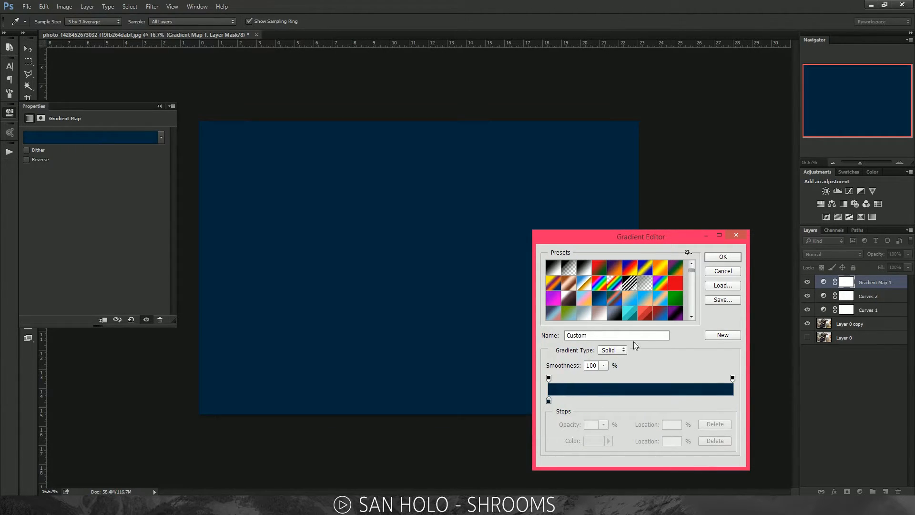
{"action": "left_click", "coordinate": [730, 258]}
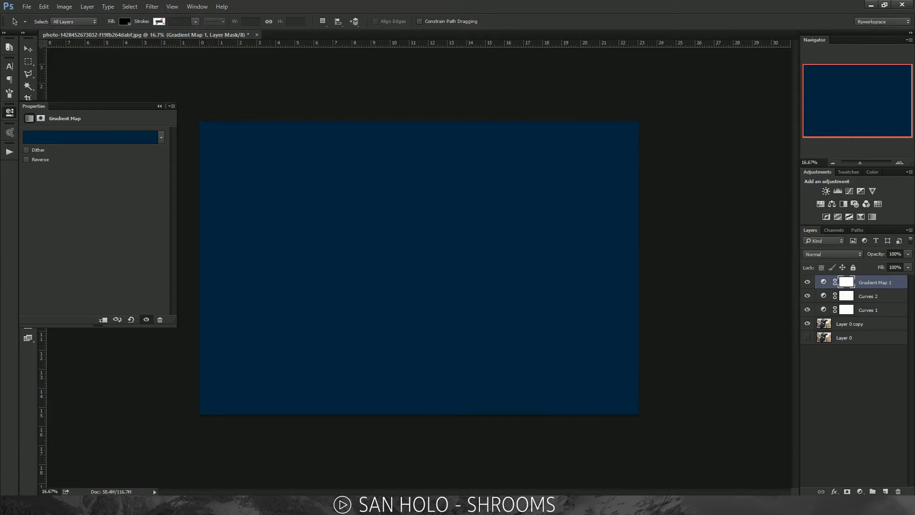
{"action": "left_click", "coordinate": [10, 113]}
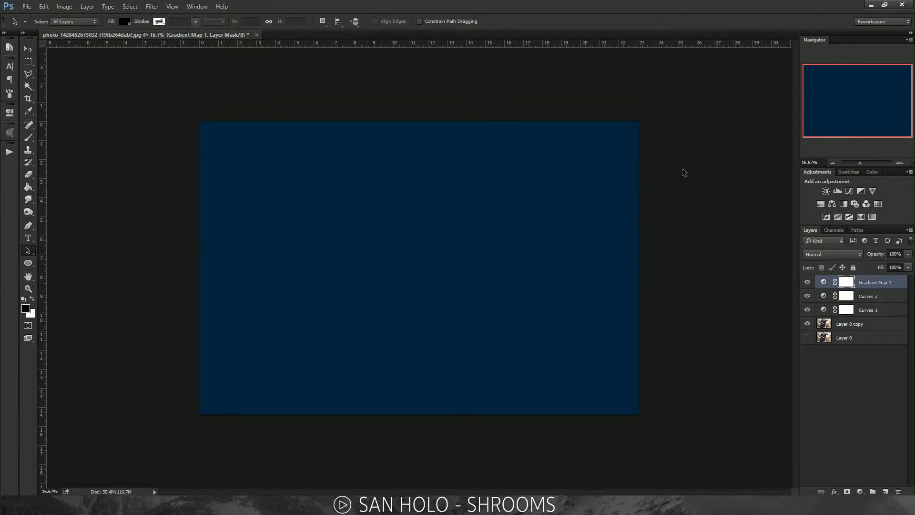
Set the Gradient Map layer's blend mode to Color and its opacity to 4%
{"action": "left_click", "coordinate": [826, 256]}
{"action": "left_click", "coordinate": [822, 256]}
{"action": "left_click", "coordinate": [822, 255]}
{"action": "left_click", "coordinate": [808, 433]}
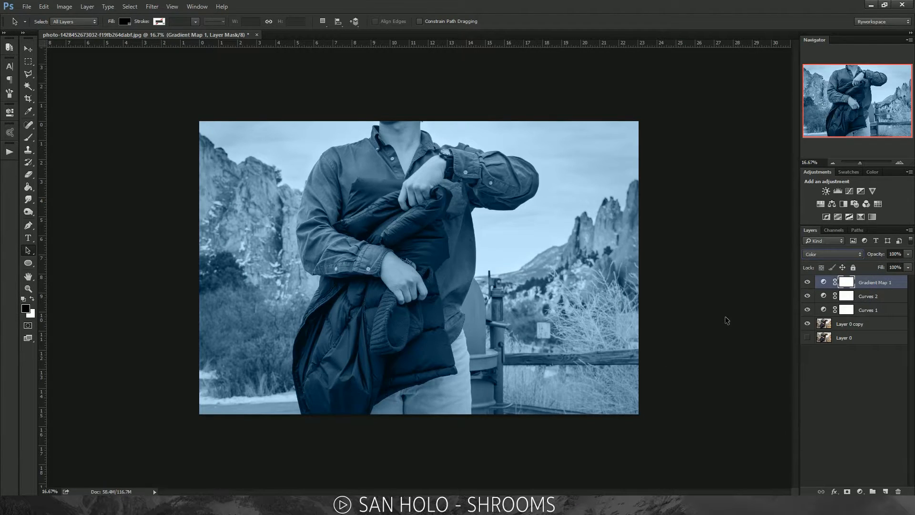
{"action": "left_click", "coordinate": [894, 254]}
{"action": "type", "text": "4"}
{"action": "key", "text": "Return"}
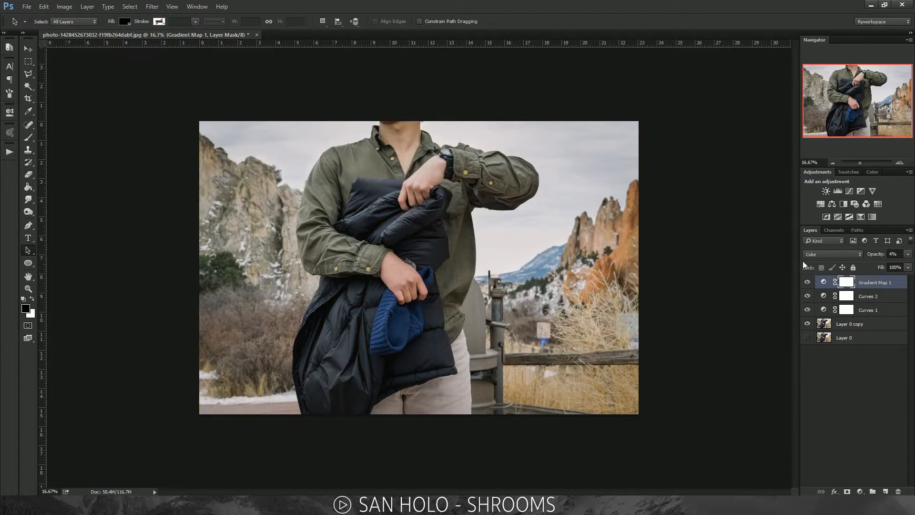
Compare the dark jacket and blue hat up close with the Gradient Map layer hidden and shown
{"action": "key", "text": "ctrl+plus"}
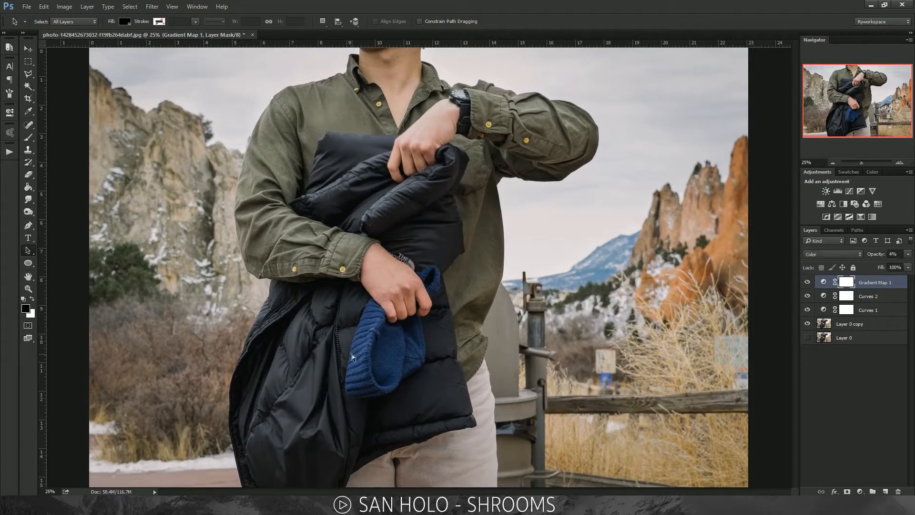
{"action": "scroll", "coordinate": [352, 354], "scroll_direction": "up", "scroll_amount": 2}
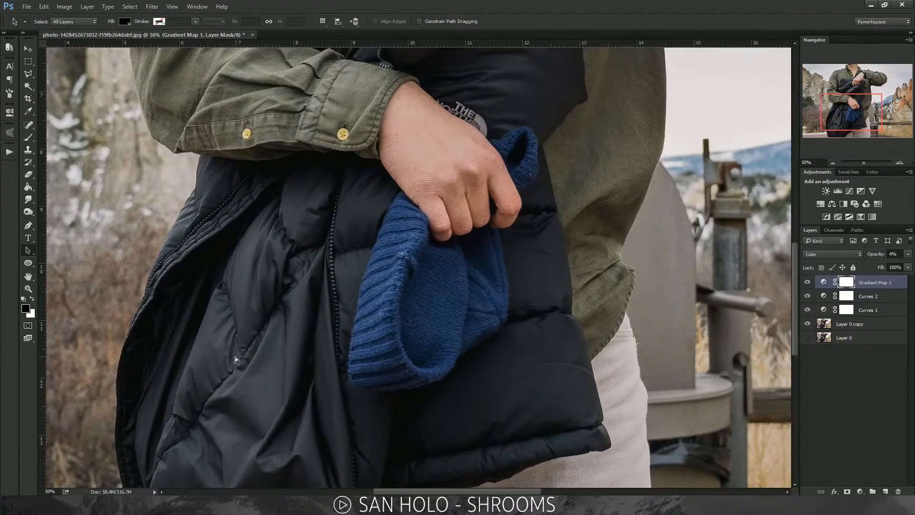
{"action": "scroll", "coordinate": [235, 356], "scroll_direction": "up", "scroll_amount": 1}
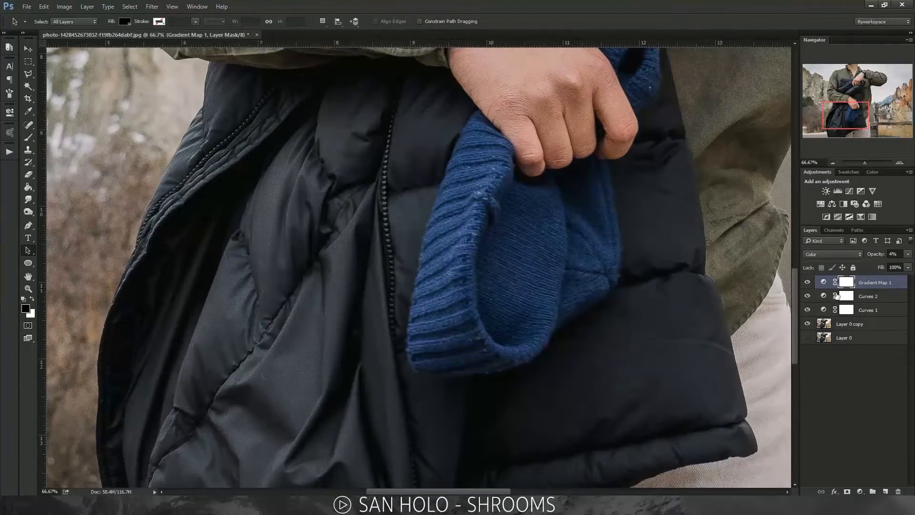
{"action": "left_click", "coordinate": [807, 282]}
{"action": "left_click", "coordinate": [807, 282]}
{"action": "left_click", "coordinate": [807, 283]}
{"action": "left_click", "coordinate": [808, 282]}
Try the Gradient Map layer at 9% opacity and compare the photo with the layer hidden and shown
{"action": "left_click", "coordinate": [908, 254]}
{"action": "left_click", "coordinate": [807, 282]}
{"action": "left_click", "coordinate": [806, 282]}
{"action": "left_click", "coordinate": [807, 283]}
{"action": "left_click", "coordinate": [806, 283]}
{"action": "left_click", "coordinate": [807, 282]}
{"action": "left_click", "coordinate": [807, 282]}
{"action": "left_click", "coordinate": [807, 283]}
{"action": "left_click", "coordinate": [806, 283]}
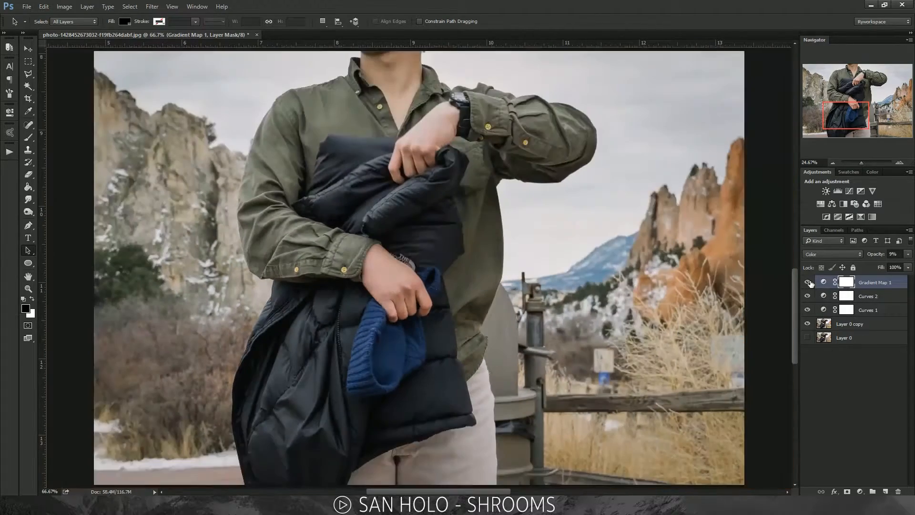
{"action": "left_click", "coordinate": [807, 283]}
{"action": "left_click", "coordinate": [806, 283]}
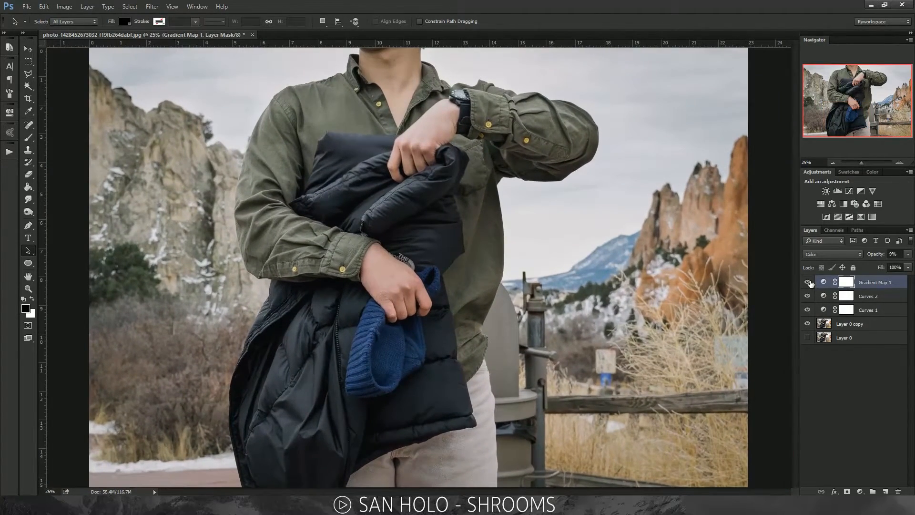
Fit the whole photo in view and set the Gradient Map layer's opacity to 4%
{"action": "key", "text": "ctrl+0"}
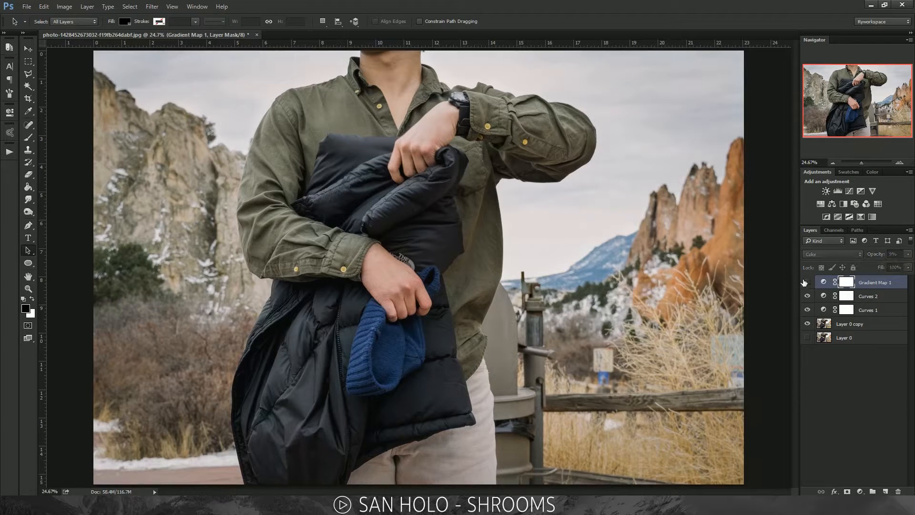
{"action": "left_click", "coordinate": [893, 253]}
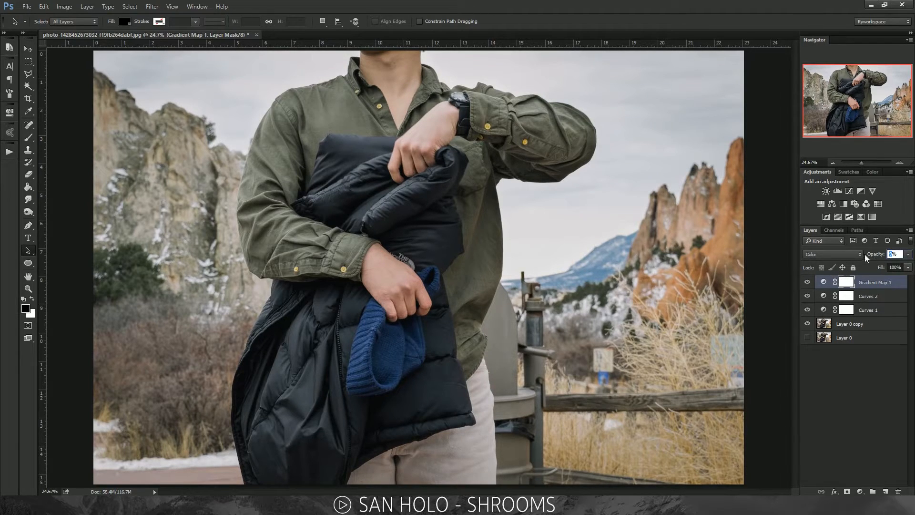
{"action": "key", "text": "Return"}
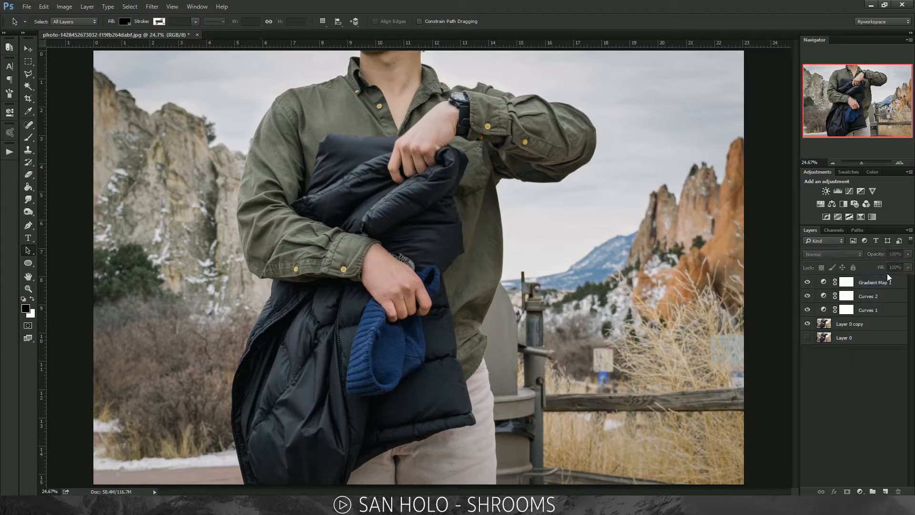
{"action": "left_click", "coordinate": [891, 253]}
{"action": "type", "text": "4"}
{"action": "key", "text": "Return"}
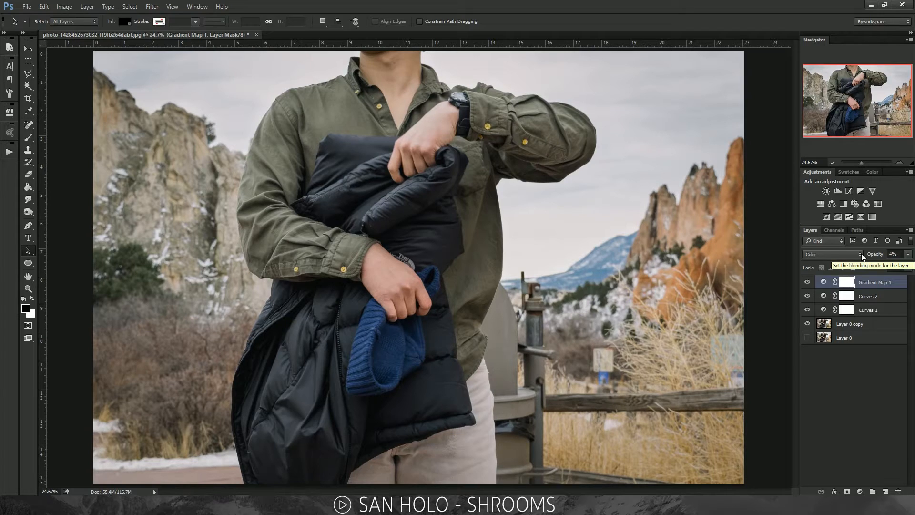
Review the Gradient Map layer's mask properties and gradient settings, and deselect the layer
{"action": "left_click", "coordinate": [750, 294]}
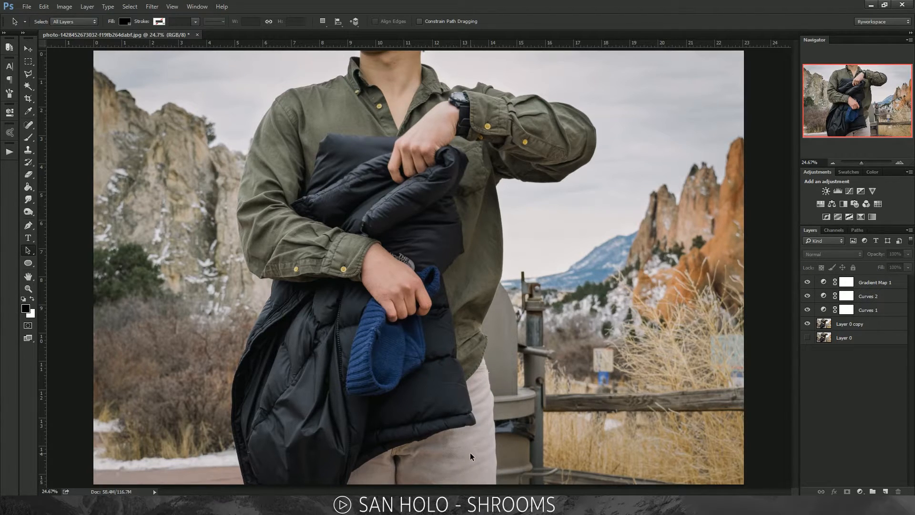
{"action": "double_click", "coordinate": [846, 281]}
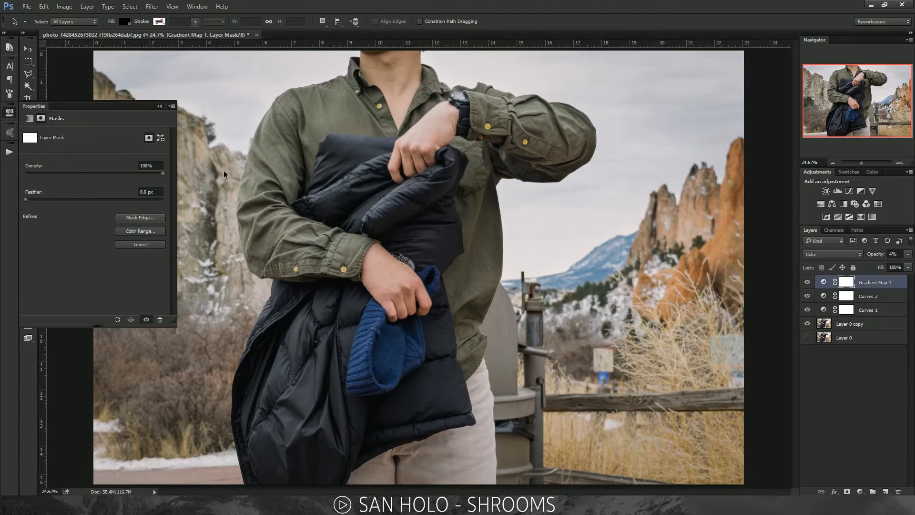
{"action": "left_click", "coordinate": [824, 283]}
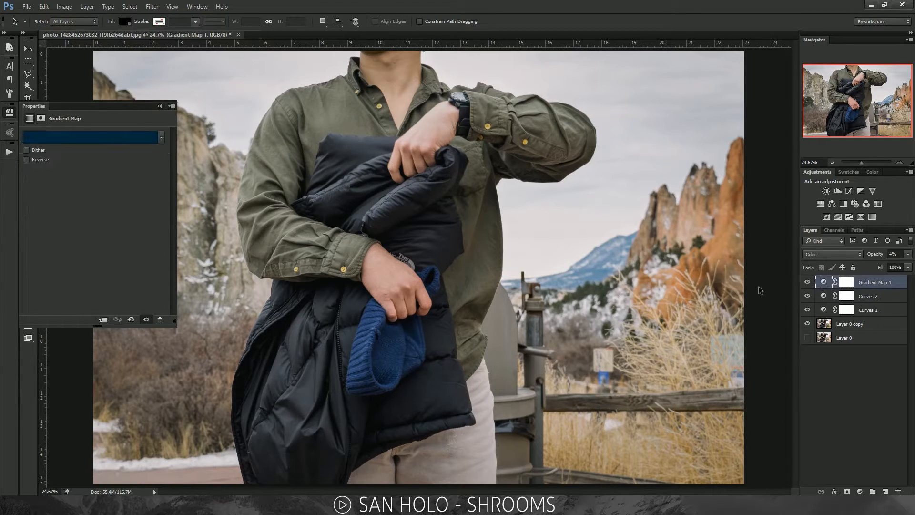
{"action": "left_click", "coordinate": [9, 113]}
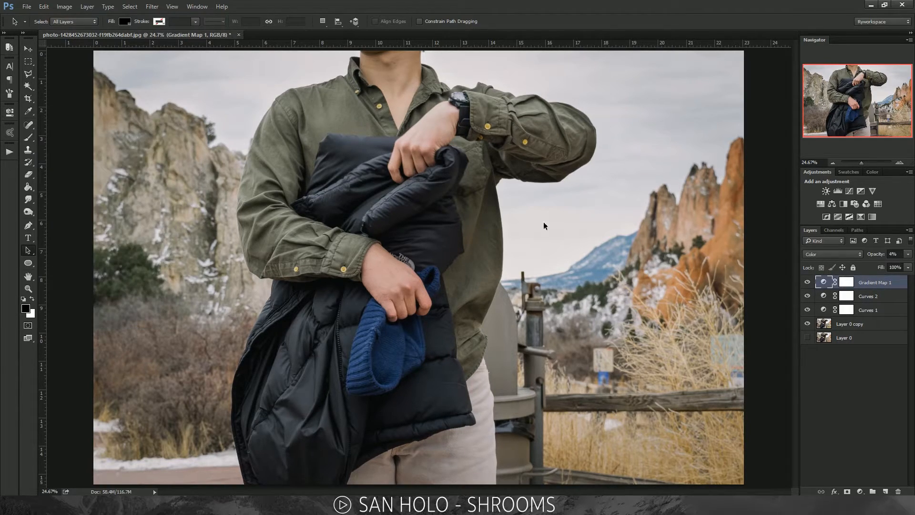
{"action": "left_click", "coordinate": [781, 233]}
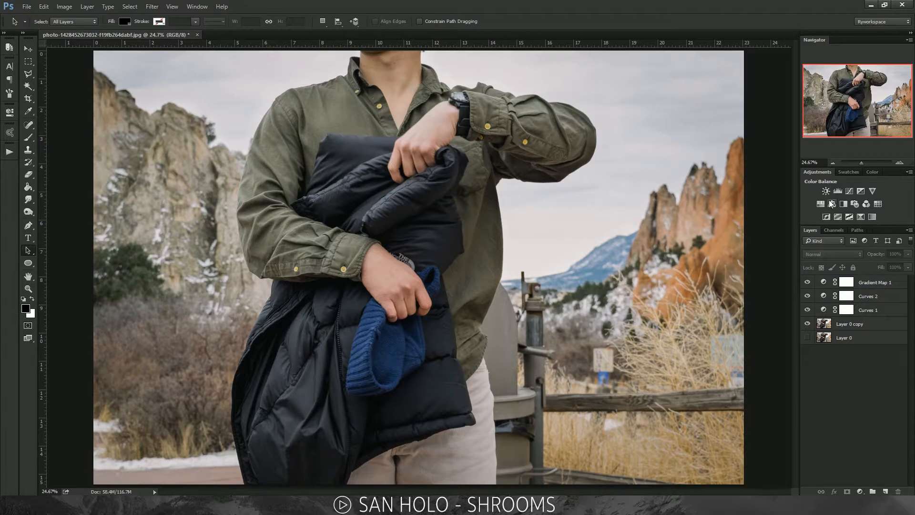
Add an Exposure adjustment layer on top with exposure -0.12 and offset +0.0016
{"action": "left_click", "coordinate": [860, 191]}
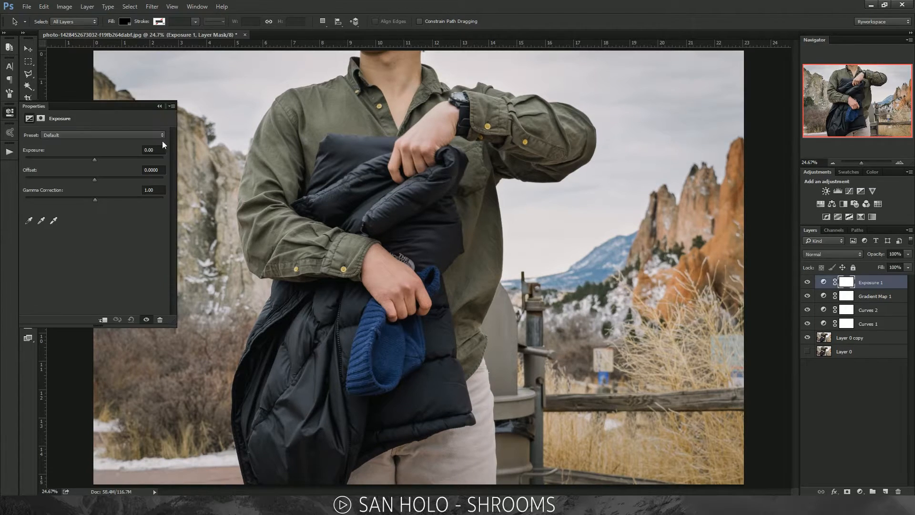
{"action": "left_click_drag", "start_coordinate": [96, 179], "coordinate": [94, 180]}
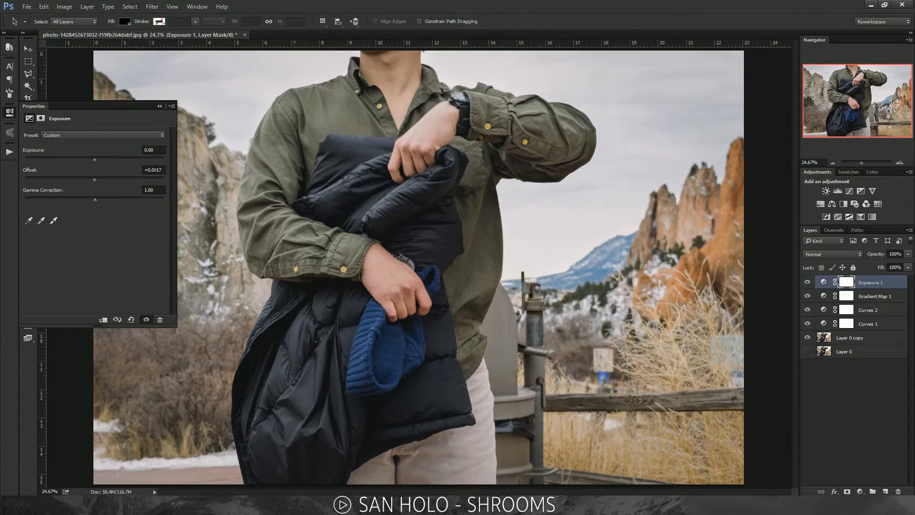
{"action": "left_click", "coordinate": [159, 169]}
{"action": "left_click", "coordinate": [156, 149]}
{"action": "left_click_drag", "start_coordinate": [92, 161], "coordinate": [93, 160]}
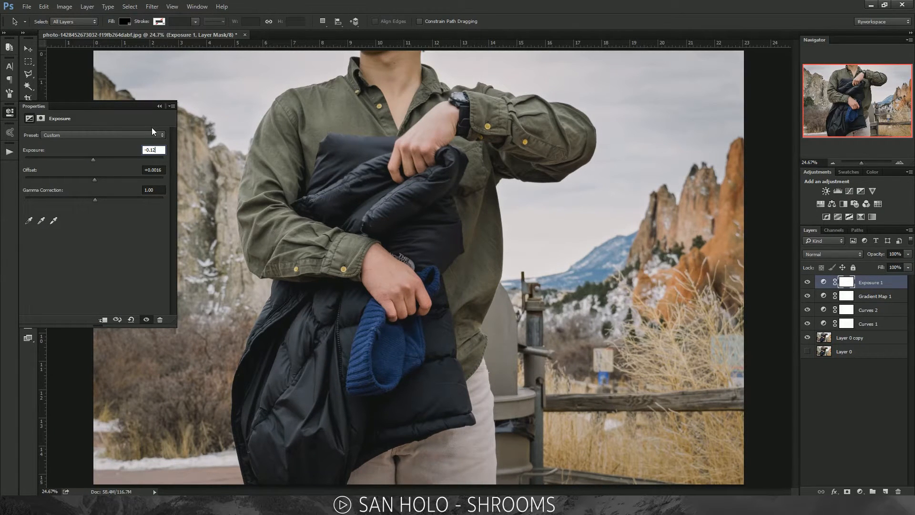
Try different Gamma Correction values on the Exposure layer, including 0
{"action": "mouse_move", "coordinate": [96, 201]}
{"action": "left_mouse_down"}
{"action": "mouse_move", "coordinate": [104, 201]}
{"action": "mouse_move", "coordinate": [90, 201]}
{"action": "left_mouse_up"}
{"action": "left_click", "coordinate": [154, 190]}
{"action": "type", "text": "0"}
{"action": "type", "text": "1"}
{"action": "left_click_drag", "start_coordinate": [95, 200], "coordinate": [94, 202]}
{"action": "key", "text": "Return"}
{"action": "type", "text": "0"}
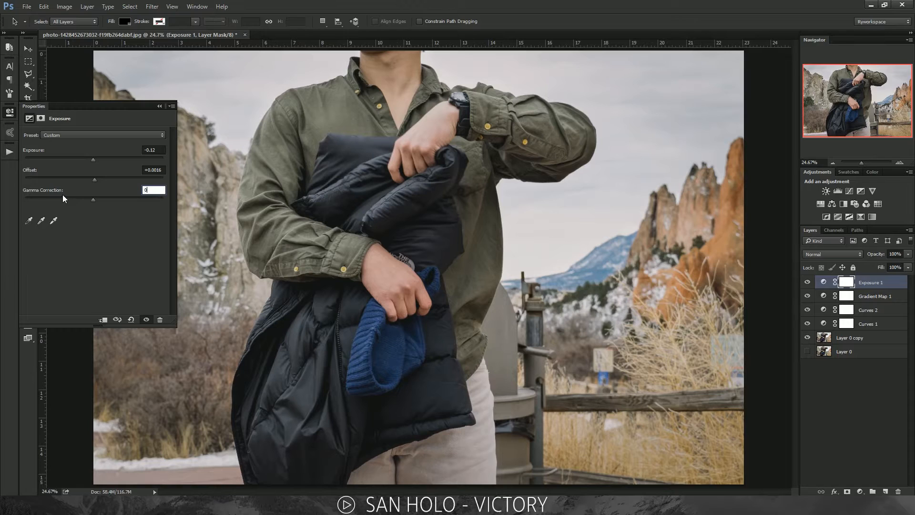
{"action": "key", "text": "Return"}
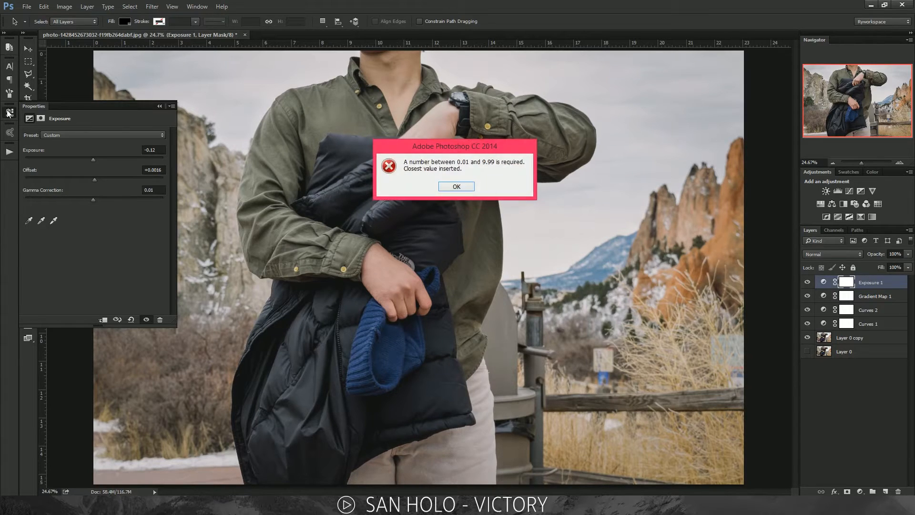
{"action": "key", "text": "Return"}
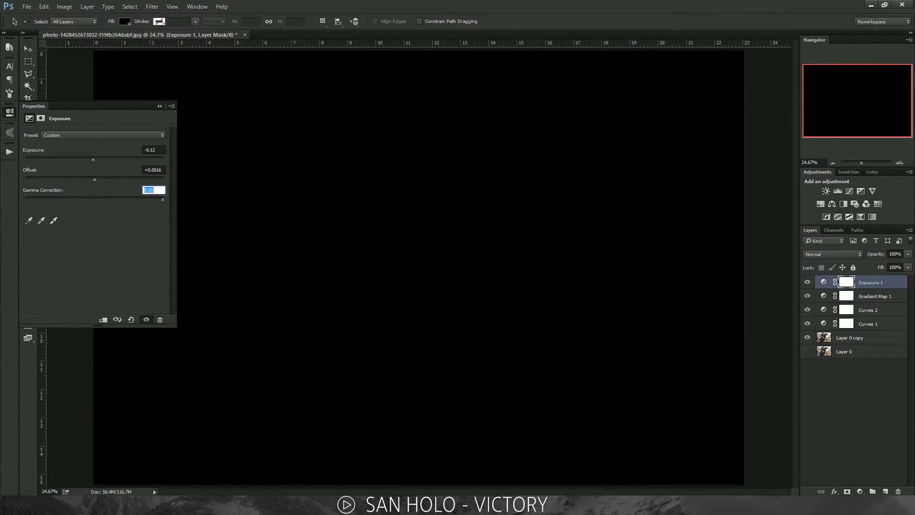
Set the Exposure layer's Gamma Correction to 1.06 and close its settings
{"action": "mouse_move", "coordinate": [99, 199]}
{"action": "left_mouse_down"}
{"action": "mouse_move", "coordinate": [87, 196]}
{"action": "mouse_move", "coordinate": [96, 199]}
{"action": "left_mouse_up"}
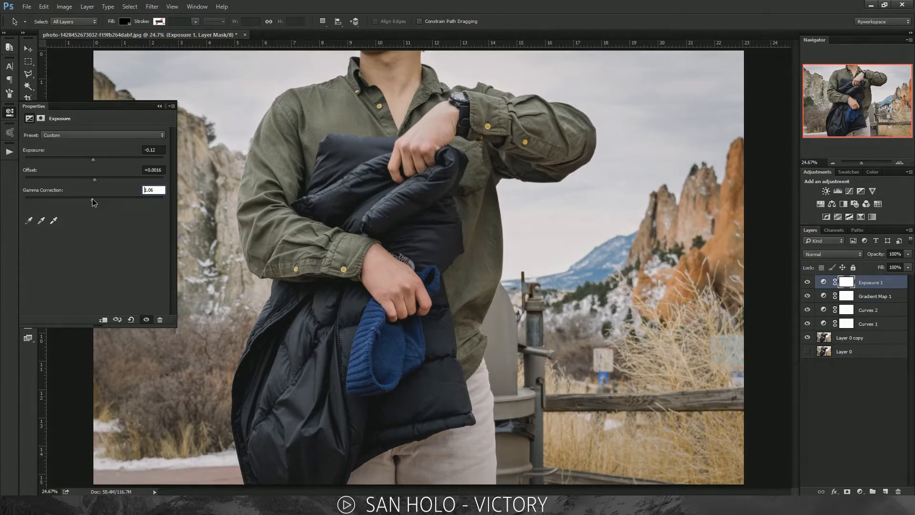
{"action": "left_click", "coordinate": [9, 113]}
Compare the whole photo with and without the Exposure adjustment by switching the layer's visibility
{"action": "left_click", "coordinate": [808, 281]}
{"action": "left_click", "coordinate": [808, 282]}
{"action": "left_click", "coordinate": [807, 281]}
{"action": "left_click", "coordinate": [807, 281]}
{"action": "left_click", "coordinate": [807, 282]}
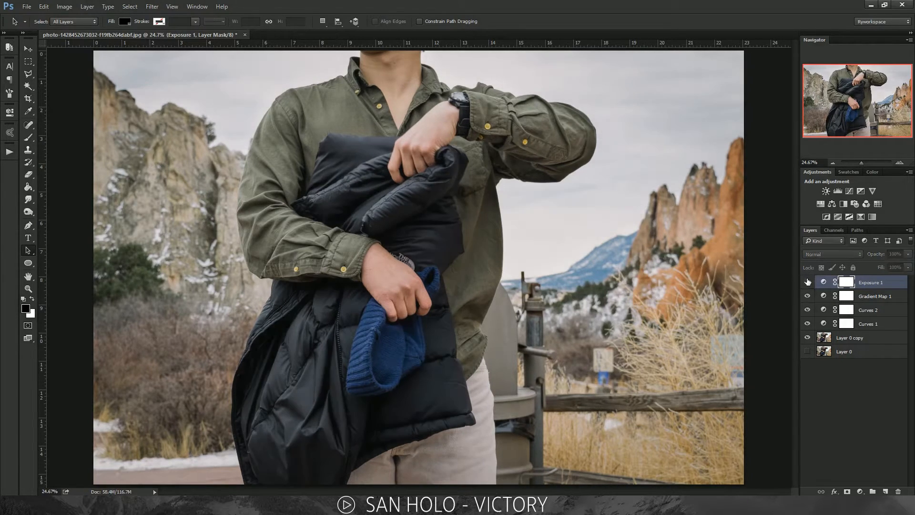
{"action": "left_click", "coordinate": [806, 282]}
{"action": "left_click", "coordinate": [806, 282]}
{"action": "left_click", "coordinate": [807, 283]}
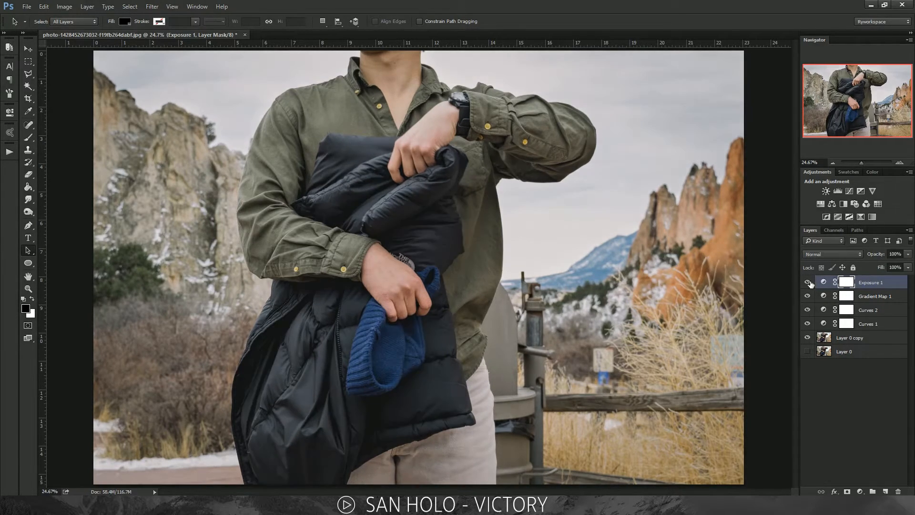
Examine the Exposure layer's effect on the jacket and blue hat up close by hiding and showing it
{"action": "key", "text": "ctrl+plus"}
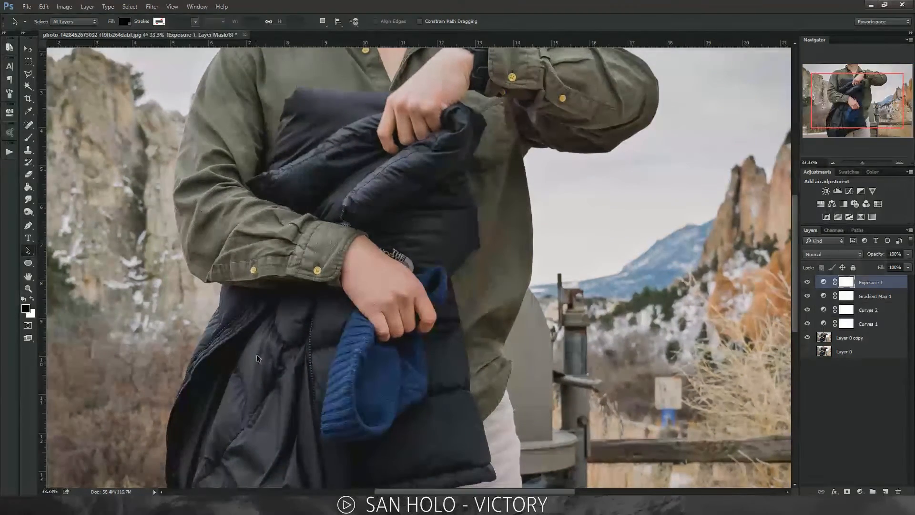
{"action": "left_click", "coordinate": [357, 319]}
{"action": "scroll", "coordinate": [362, 305], "scroll_direction": "down", "scroll_amount": 5}
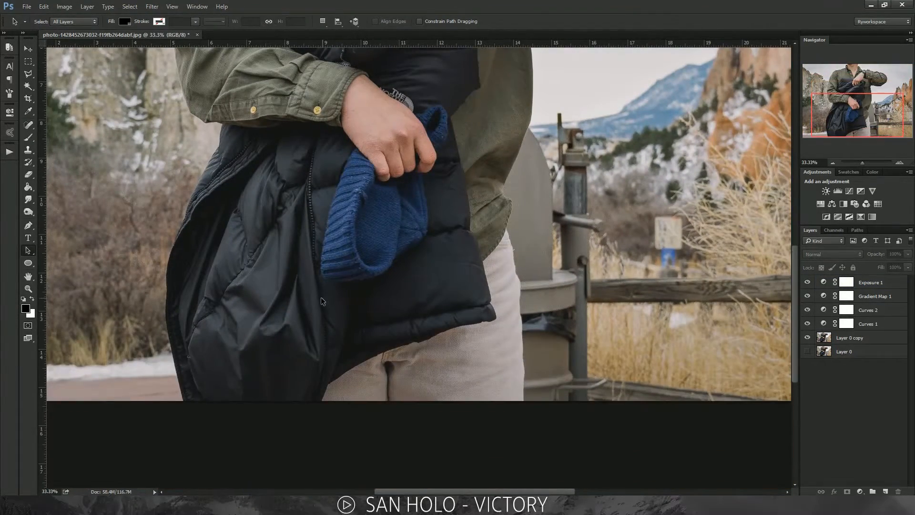
{"action": "scroll", "coordinate": [322, 296], "scroll_direction": "left", "scroll_amount": 4}
{"action": "key", "text": "ctrl+plus"}
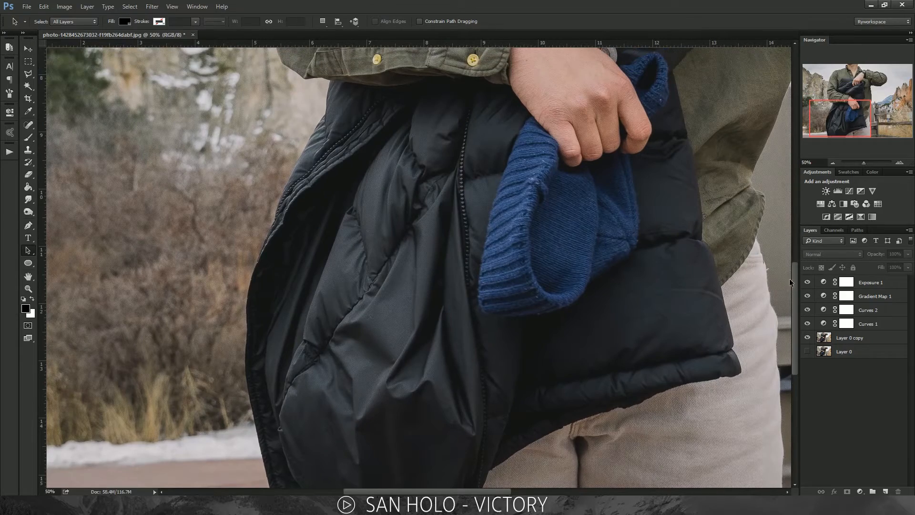
{"action": "left_click", "coordinate": [806, 282]}
{"action": "left_click", "coordinate": [807, 282]}
{"action": "left_click", "coordinate": [807, 282]}
{"action": "left_click", "coordinate": [807, 283]}
{"action": "left_click", "coordinate": [806, 283]}
{"action": "left_click", "coordinate": [806, 283]}
{"action": "left_click", "coordinate": [806, 282]}
{"action": "left_click", "coordinate": [806, 282]}
{"action": "key", "text": "ctrl+0"}
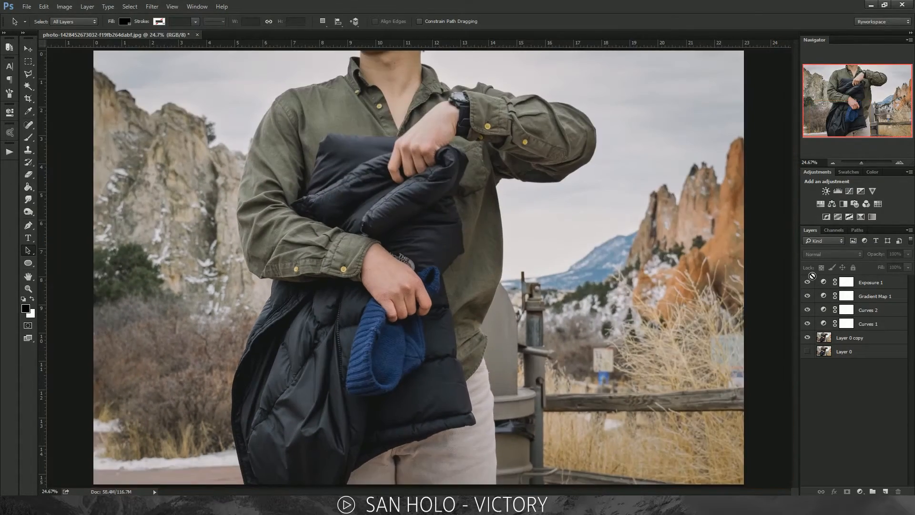
Add a Color Balance adjustment layer above the Exposure layer
{"action": "key", "text": "ctrl+plus"}
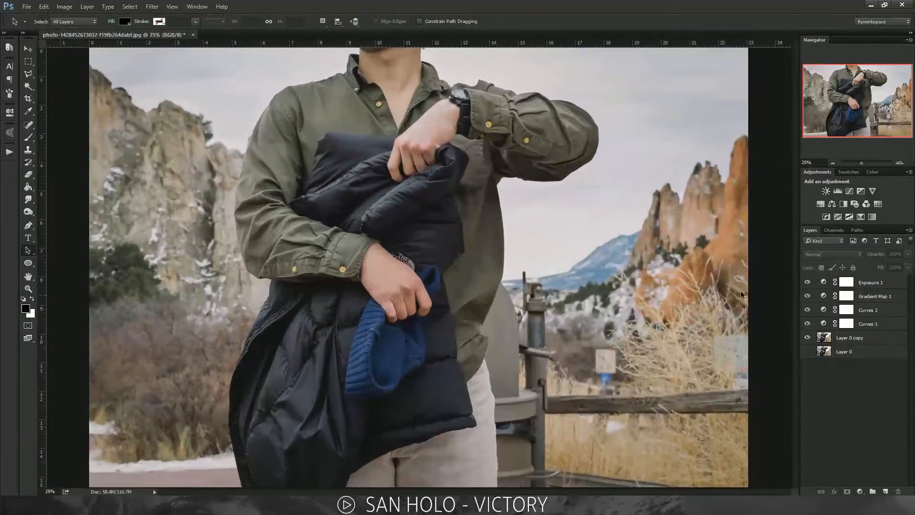
{"action": "left_click", "coordinate": [864, 284]}
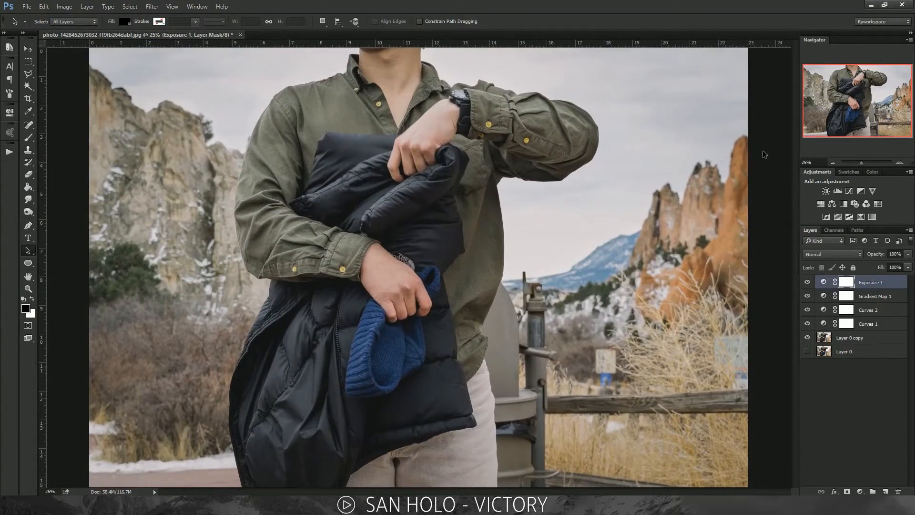
{"action": "left_click", "coordinate": [831, 203]}
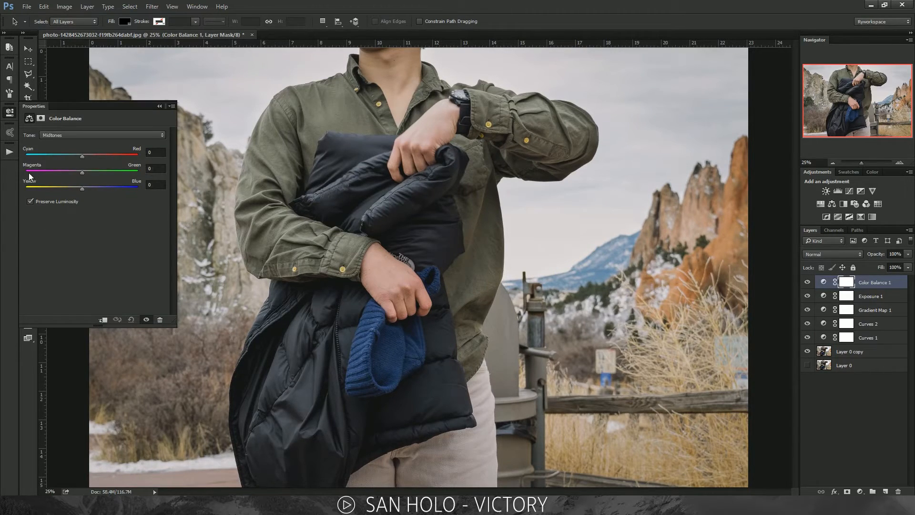
Try a strong blue shift of 99 on the Color Balance layer's midtone Yellow–Blue value
{"action": "left_click", "coordinate": [37, 152]}
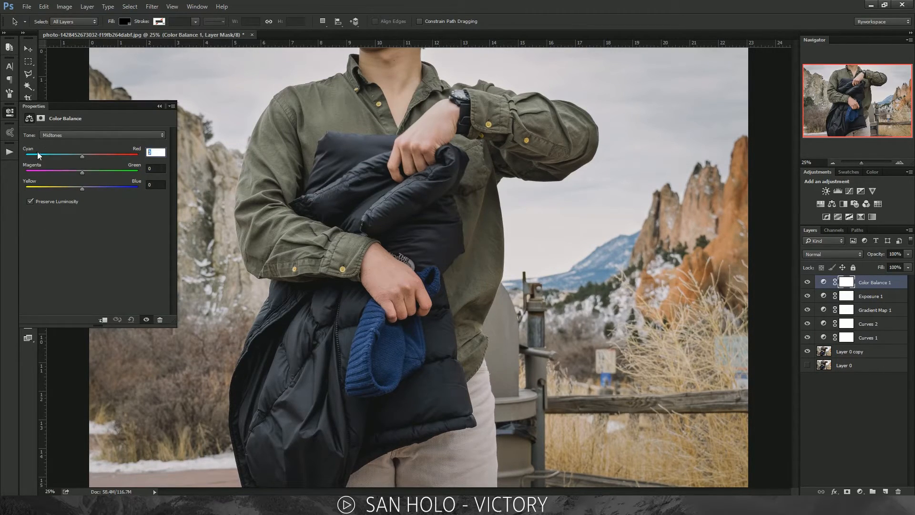
{"action": "left_click", "coordinate": [154, 184]}
{"action": "left_click", "coordinate": [160, 152]}
{"action": "left_click", "coordinate": [155, 185]}
{"action": "type", "text": "2"}
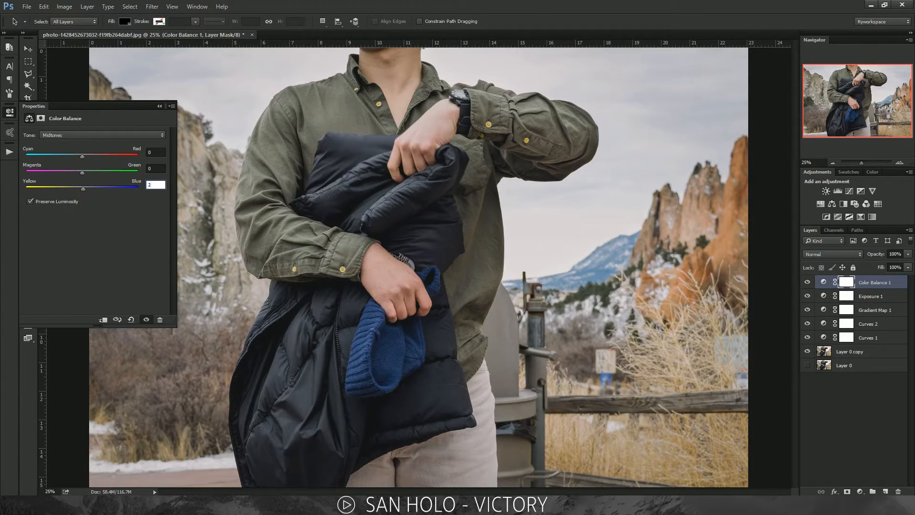
{"action": "type", "text": "99"}
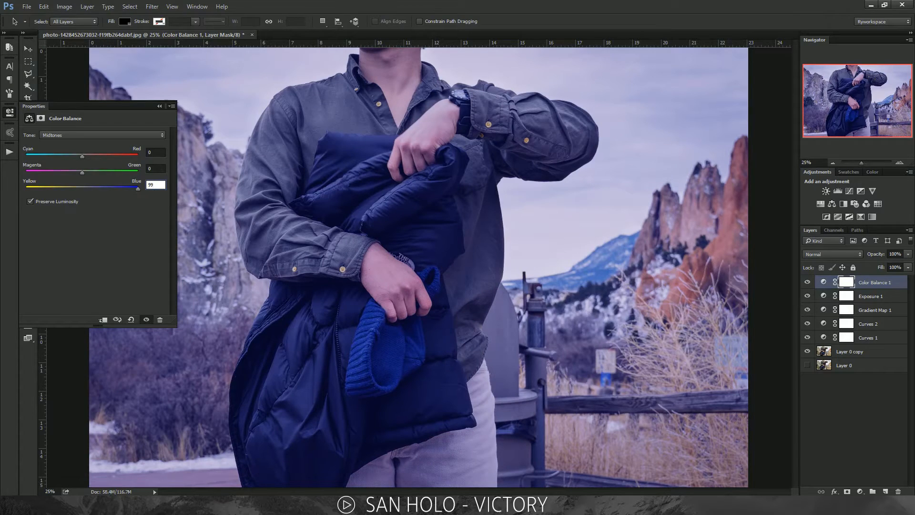
{"action": "key", "text": "BackSpace"}
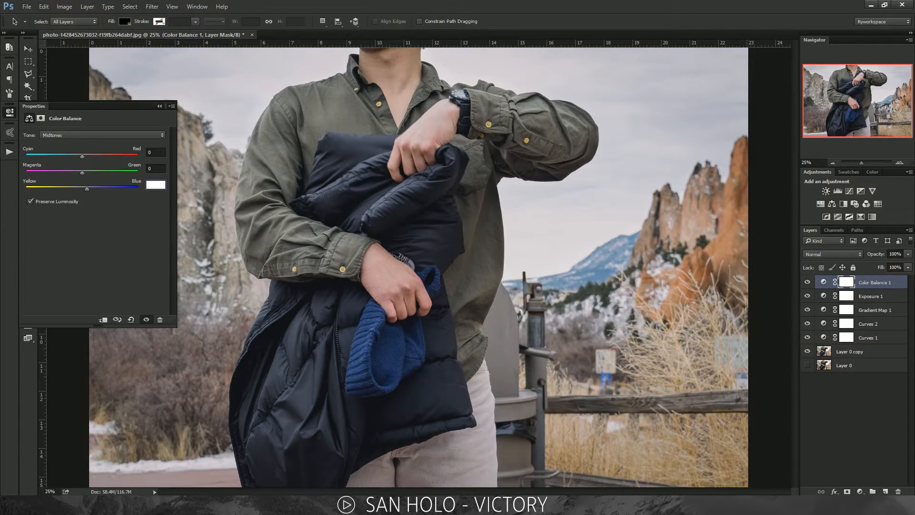
Set the Color Balance layer's midtone Yellow–Blue value to 5 and close its settings
{"action": "type", "text": "5"}
{"action": "key", "text": "Tab"}
{"action": "key", "text": "Return"}
{"action": "type", "text": "0"}
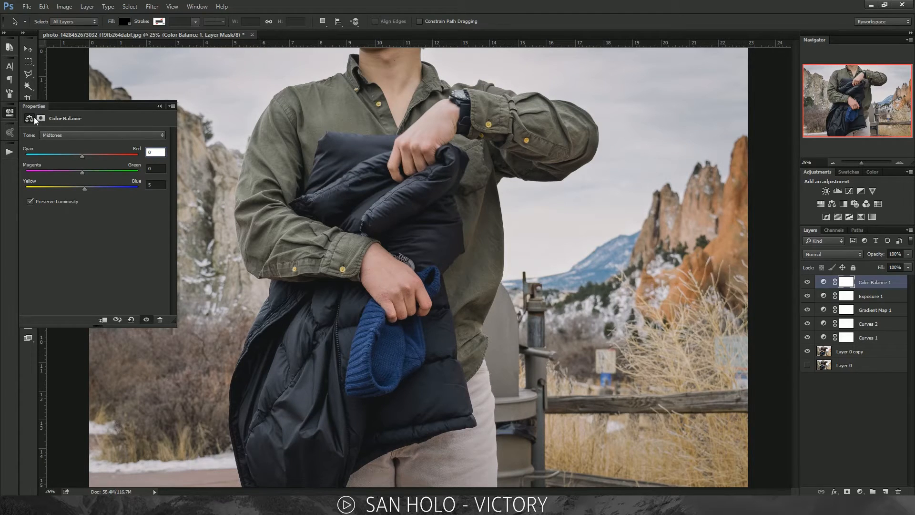
{"action": "left_click", "coordinate": [10, 113]}
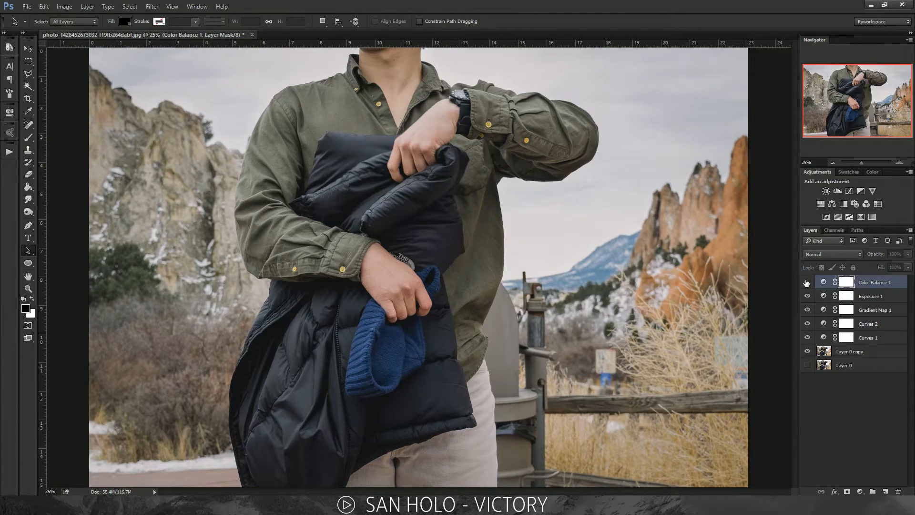
{"action": "key", "text": "ctrl+minus"}
{"action": "key", "text": "ctrl+plus"}
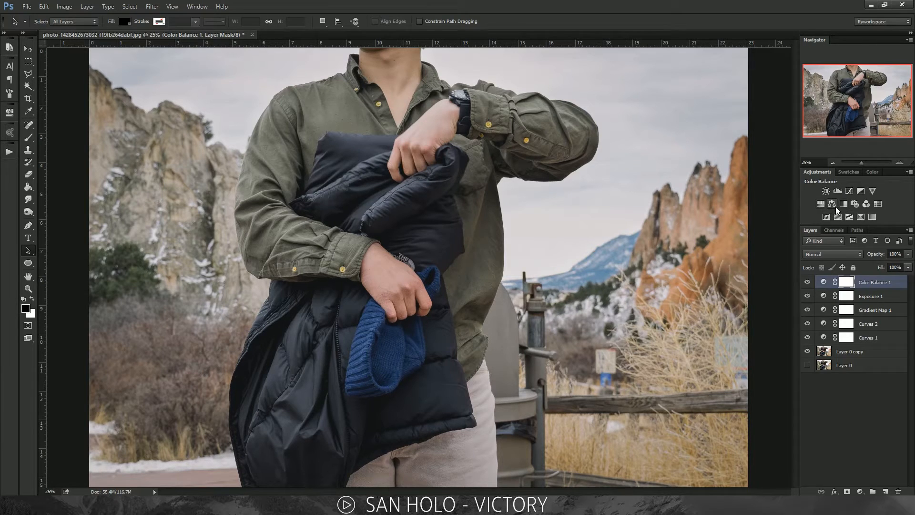
Put the five adjustment layers, from Color Balance 1 down to Curves 1, into a group named CC
{"action": "left_click", "coordinate": [876, 339], "text": "shift"}
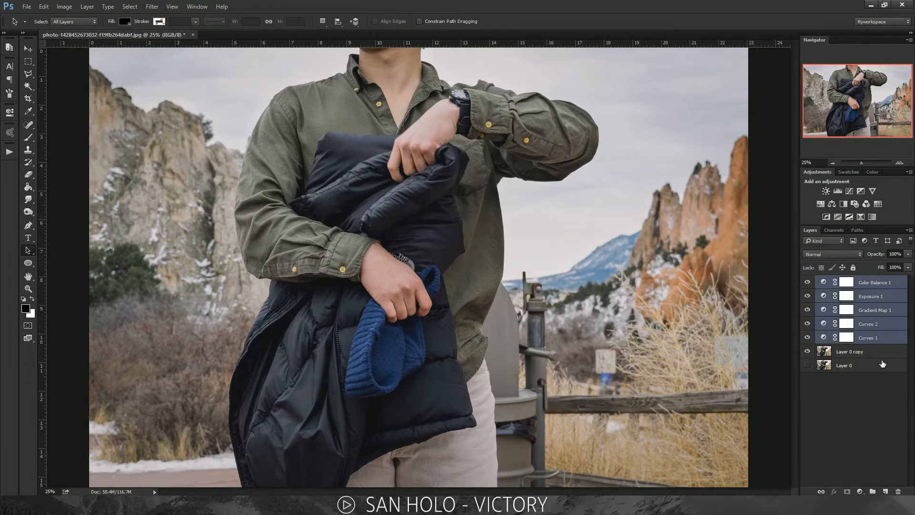
{"action": "key", "text": "ctrl+minus"}
{"action": "key", "text": "ctrl+plus"}
{"action": "left_click", "coordinate": [872, 491]}
{"action": "double_click", "coordinate": [843, 281]}
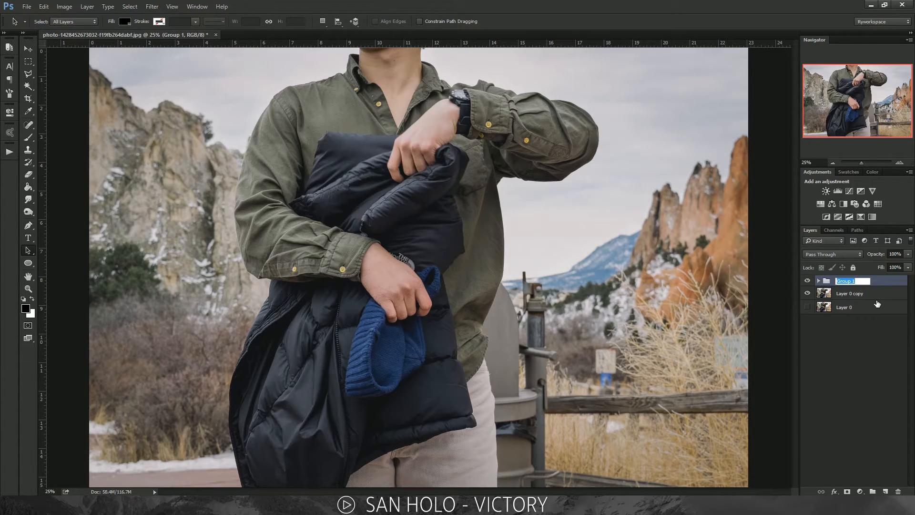
{"action": "type", "text": "CC"}
{"action": "key", "text": "Return"}
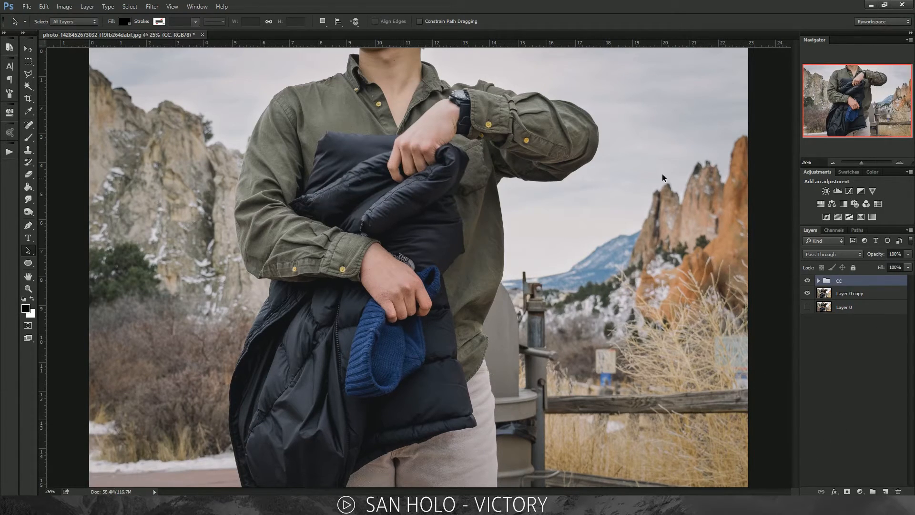
Compare the photo before and after grading by repeatedly hiding and showing the CC group
{"action": "left_click", "coordinate": [806, 280]}
{"action": "key", "text": "ctrl+minus"}
{"action": "left_click", "coordinate": [806, 280]}
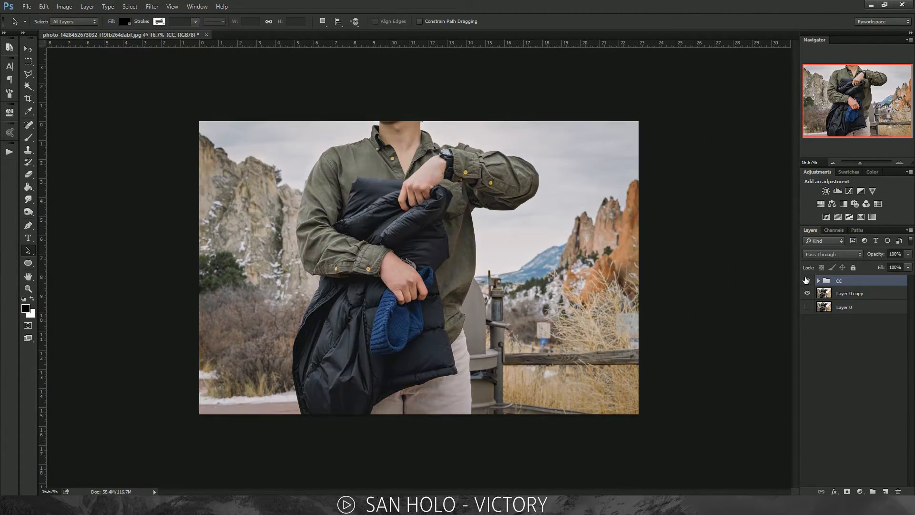
{"action": "key", "text": "ctrl+plus"}
{"action": "key", "text": "ctrl+minus"}
{"action": "key", "text": "ctrl+plus"}
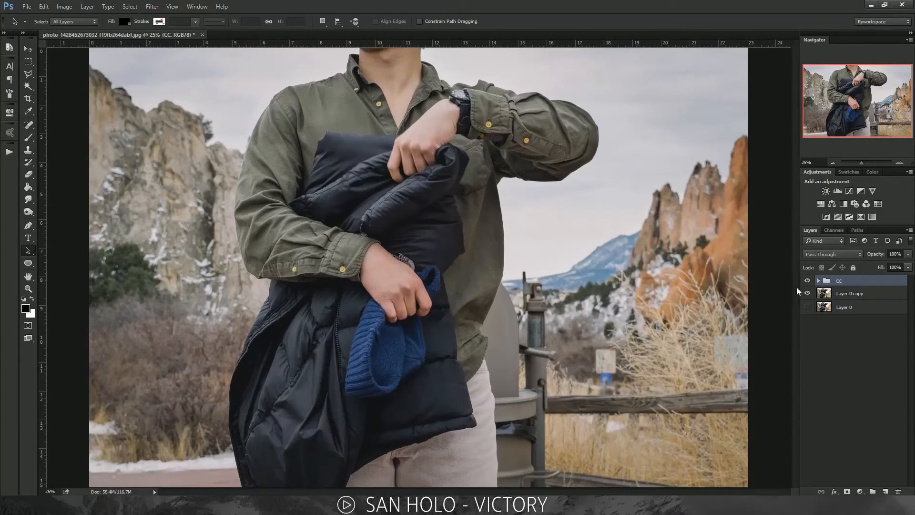
{"action": "left_click", "coordinate": [805, 281]}
{"action": "left_click", "coordinate": [805, 281]}
{"action": "left_click", "coordinate": [805, 280]}
{"action": "left_click", "coordinate": [805, 281]}
{"action": "left_click", "coordinate": [805, 280]}
{"action": "left_click", "coordinate": [805, 281]}
{"action": "left_click", "coordinate": [802, 281]}
{"action": "left_click", "coordinate": [802, 282]}
Expand the CC group and look through its adjustment layers, ending on the Gradient Map layer
{"action": "left_click", "coordinate": [819, 281]}
{"action": "left_click", "coordinate": [819, 281]}
{"action": "left_click", "coordinate": [818, 281]}
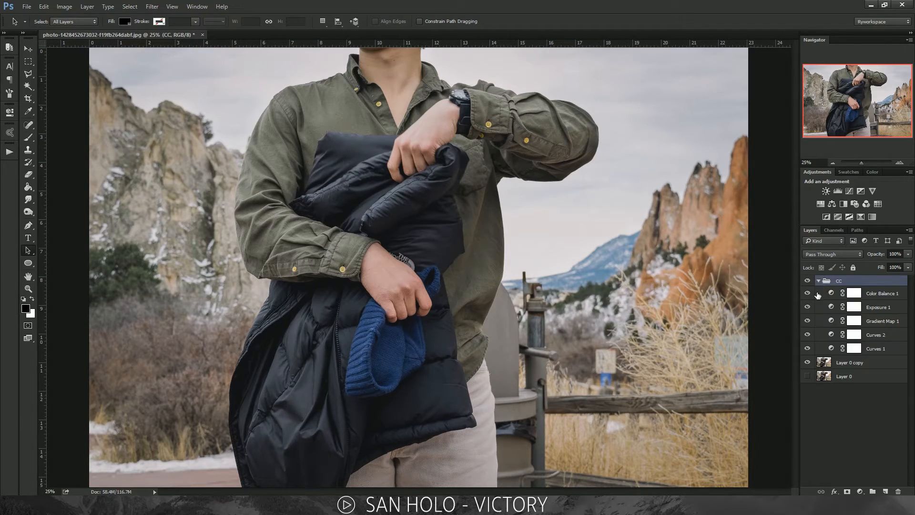
{"action": "left_click", "coordinate": [899, 352]}
{"action": "left_click", "coordinate": [889, 321]}
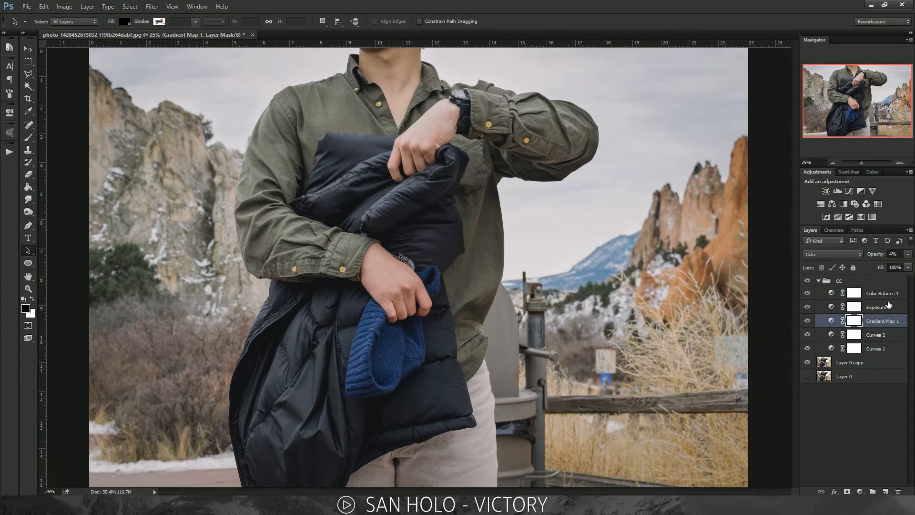
{"action": "left_click", "coordinate": [881, 310]}
{"action": "left_click", "coordinate": [876, 323]}
Try the Blue preset for the Gradient Map layer's gradient, then close its settings
{"action": "double_click", "coordinate": [831, 320]}
{"action": "left_click", "coordinate": [156, 138]}
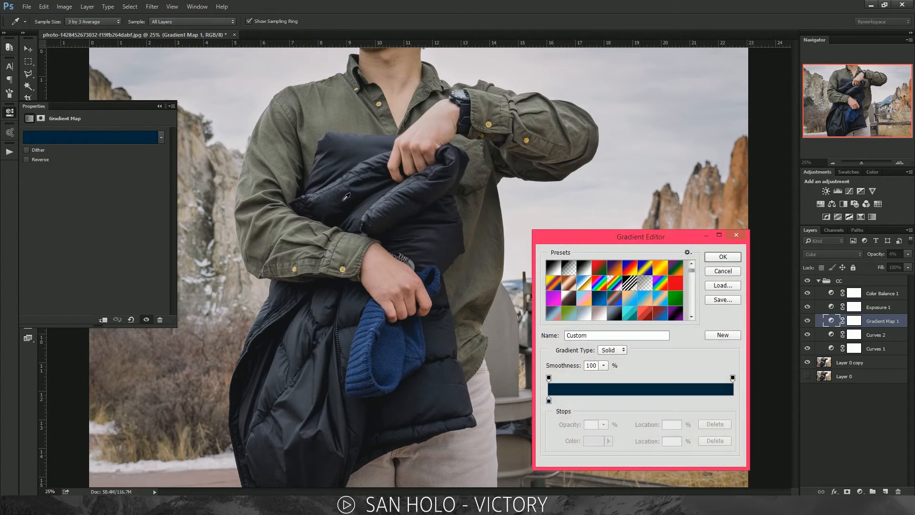
{"action": "left_click", "coordinate": [600, 300]}
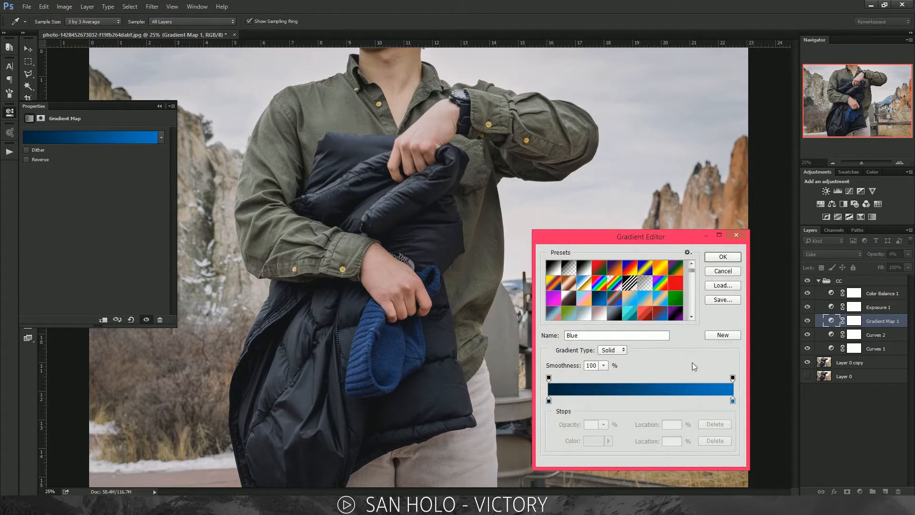
{"action": "left_click", "coordinate": [548, 401]}
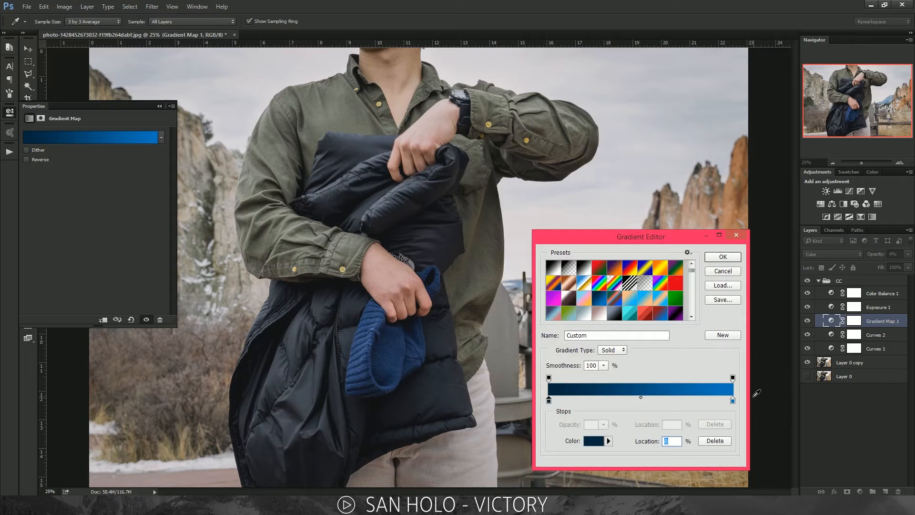
{"action": "key", "text": "Return"}
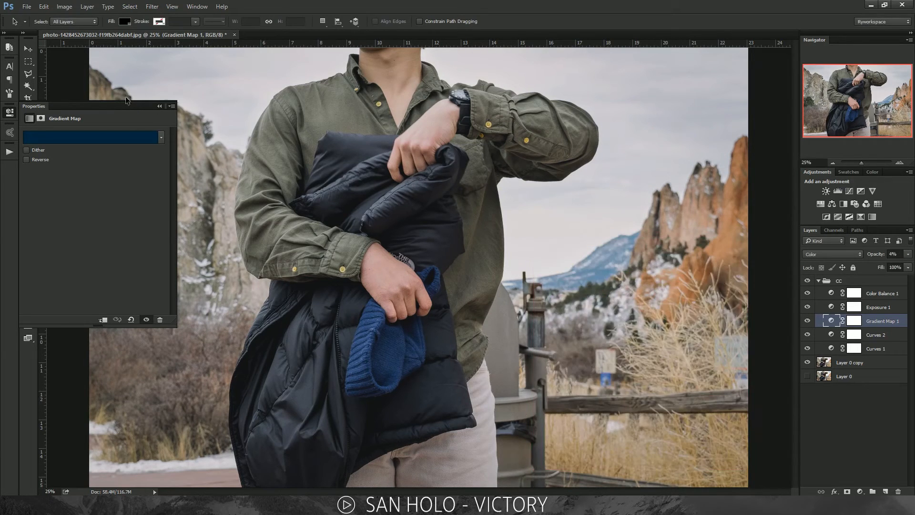
{"action": "left_click", "coordinate": [9, 113]}
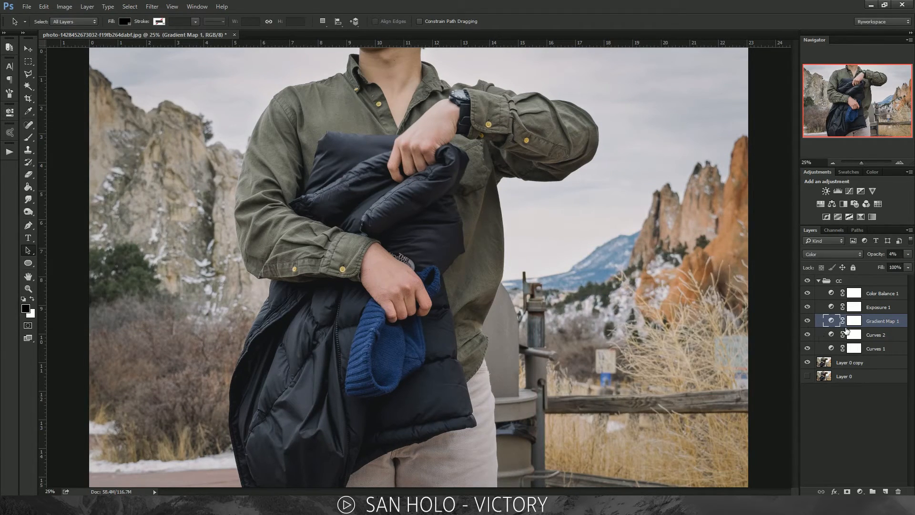
Try moving the Curves 2 layer's black point to input 65, output 0, and undo it
{"action": "double_click", "coordinate": [831, 334]}
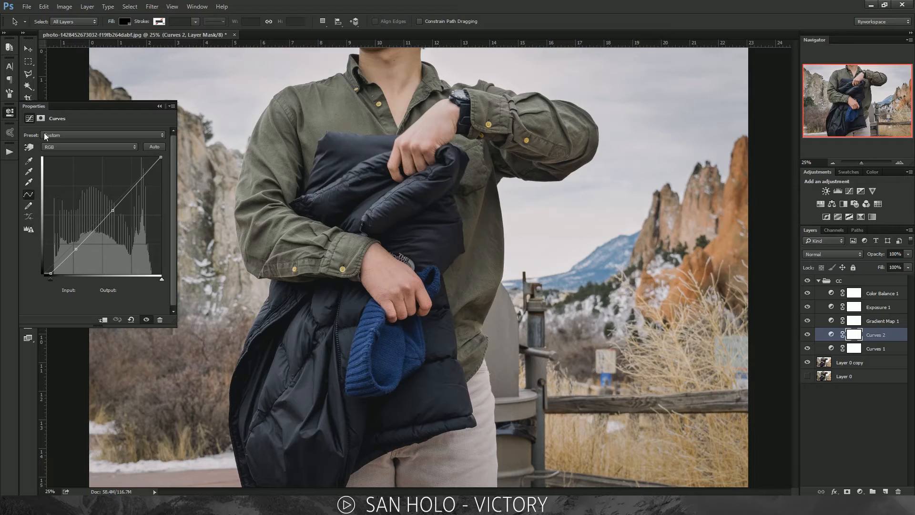
{"action": "left_click", "coordinate": [51, 273]}
{"action": "left_click_drag", "start_coordinate": [50, 273], "coordinate": [95, 278]}
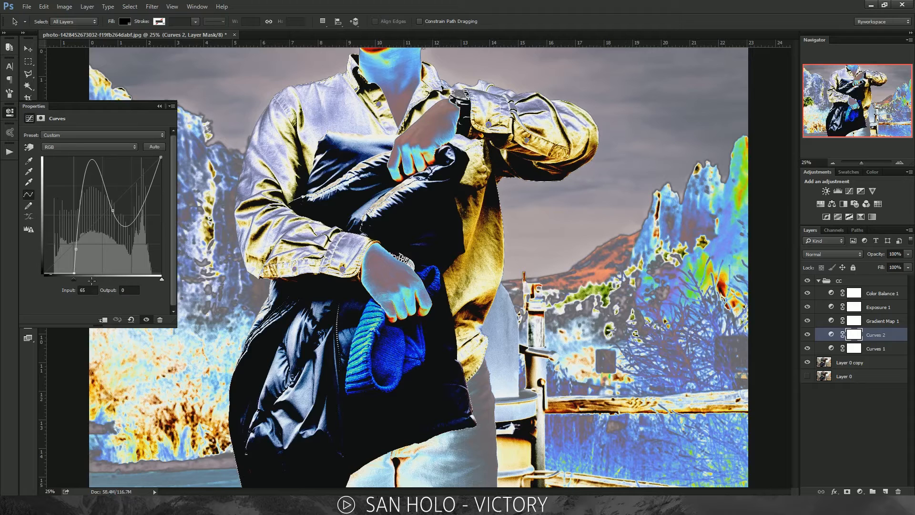
{"action": "key", "text": "ctrl+z"}
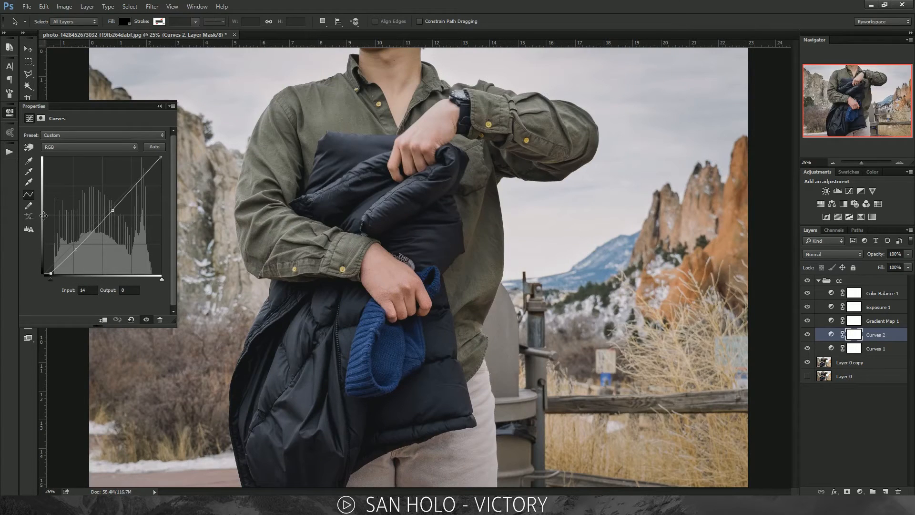
Try raising the Curves 2 black point to input 0, output 255, then undo it and close the settings
{"action": "key", "text": "ctrl+minus"}
{"action": "key", "text": "ctrl+plus"}
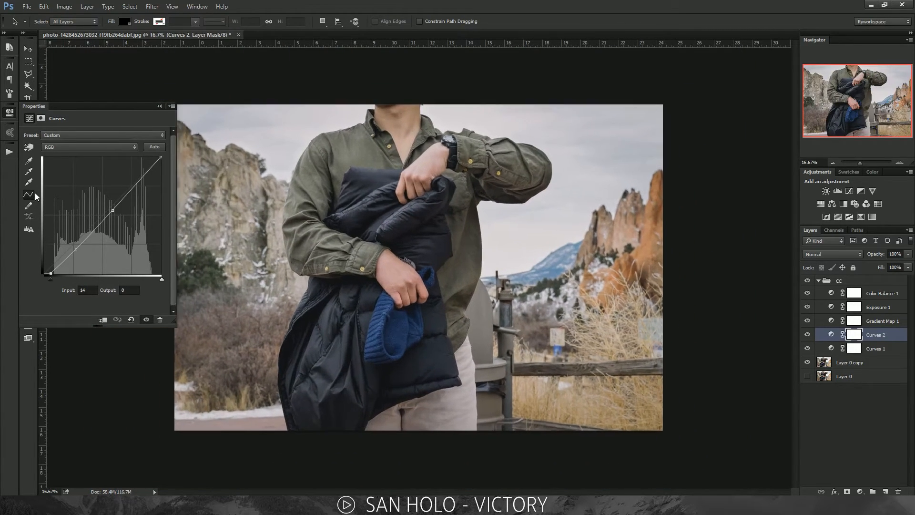
{"action": "left_click_drag", "start_coordinate": [50, 273], "coordinate": [43, 157]}
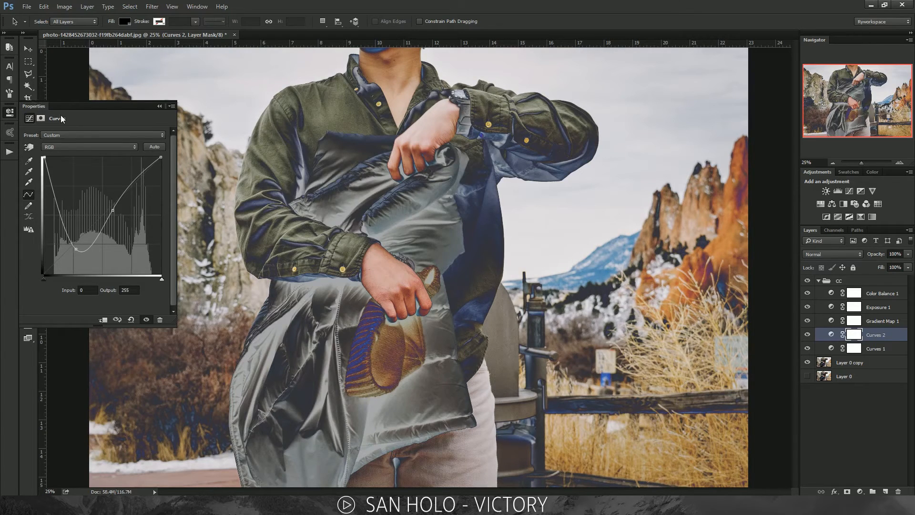
{"action": "key", "text": "ctrl+minus"}
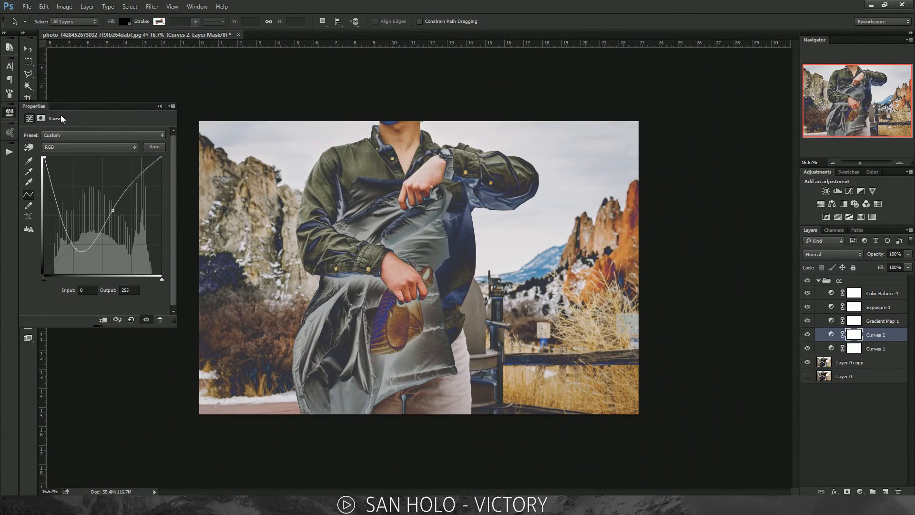
{"action": "key", "text": "ctrl+z"}
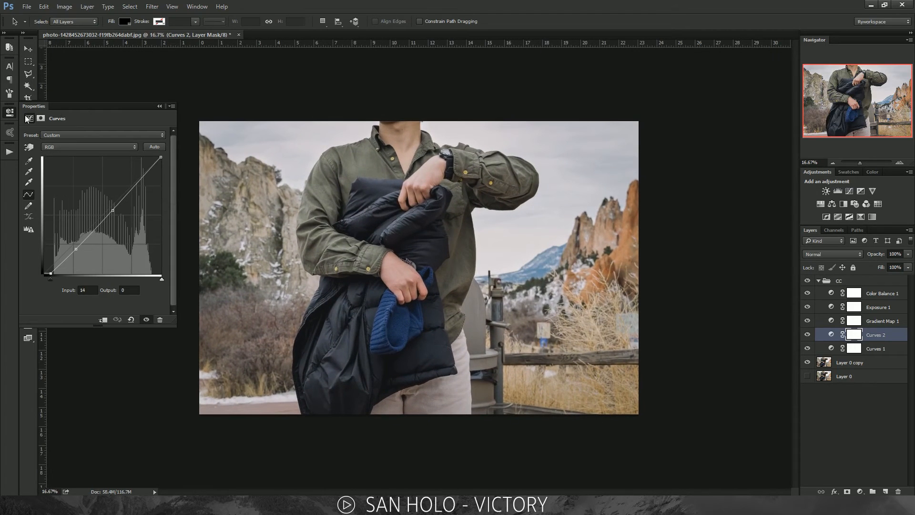
{"action": "left_click", "coordinate": [9, 112]}
{"action": "key", "text": "ctrl+plus"}
{"action": "key", "text": "ctrl+minus"}
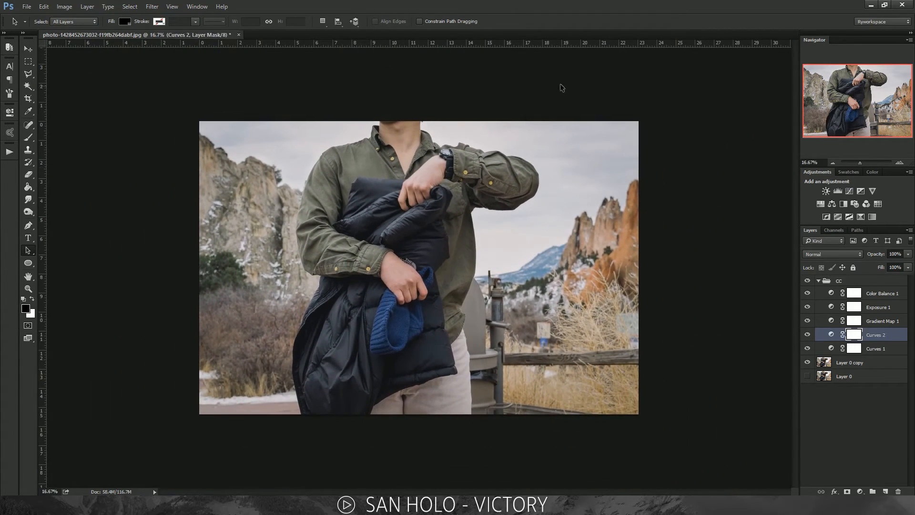
Adjust the Exposure layer to Exposure -0.12 and Gamma Correction 1.05, and close its settings
{"action": "double_click", "coordinate": [831, 307]}
{"action": "mouse_move", "coordinate": [69, 157]}
{"action": "left_mouse_down"}
{"action": "mouse_move", "coordinate": [113, 155]}
{"action": "mouse_move", "coordinate": [76, 156]}
{"action": "left_mouse_up"}
{"action": "left_click_drag", "start_coordinate": [162, 152], "coordinate": [84, 195]}
{"action": "key", "text": "ctrl+plus"}
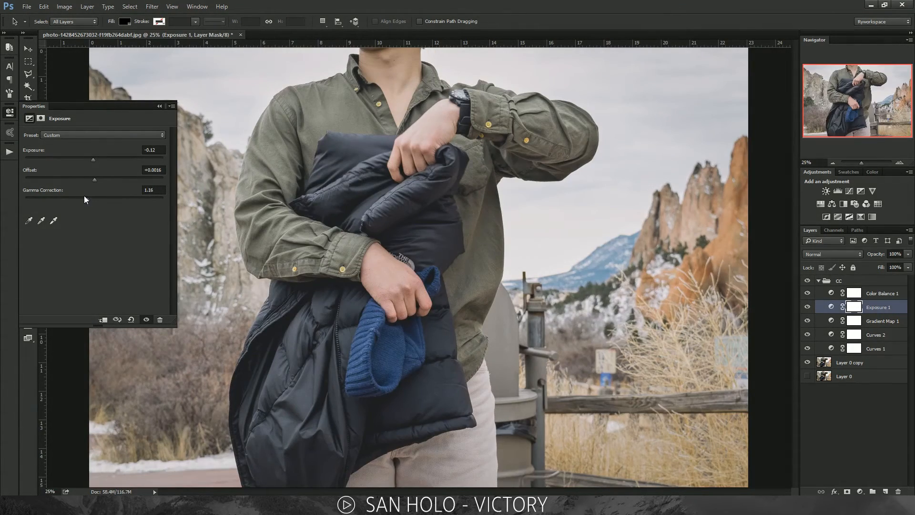
{"action": "key", "text": "ctrl+minus"}
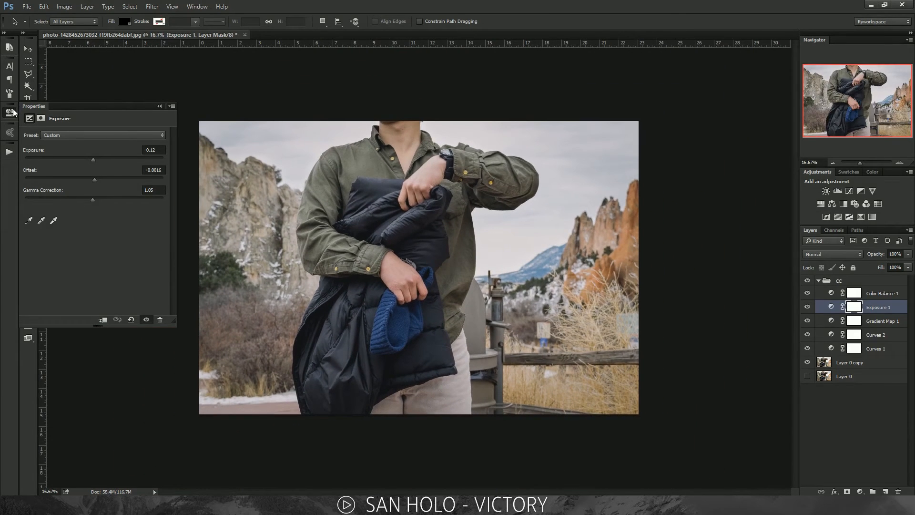
{"action": "left_click", "coordinate": [779, 297]}
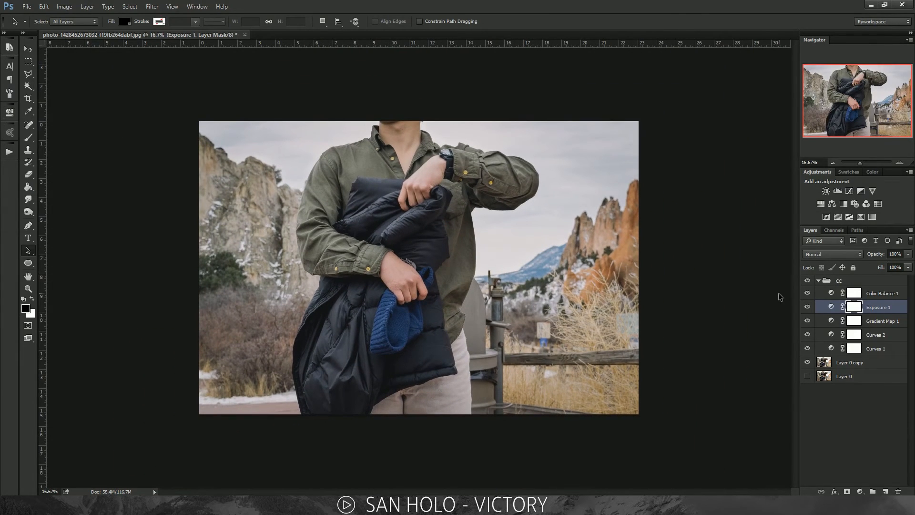
Collapse the CC group, toggle its visibility, and examine the graded photo at different magnifications
{"action": "left_click", "coordinate": [818, 281]}
{"action": "left_click", "coordinate": [807, 281]}
{"action": "left_click", "coordinate": [808, 281]}
{"action": "key", "text": "ctrl+plus"}
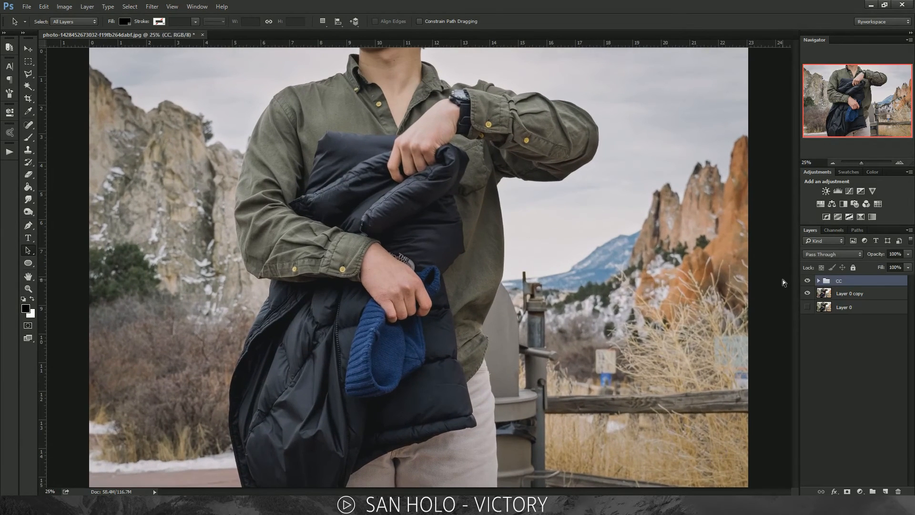
{"action": "key", "text": "ctrl+minus"}
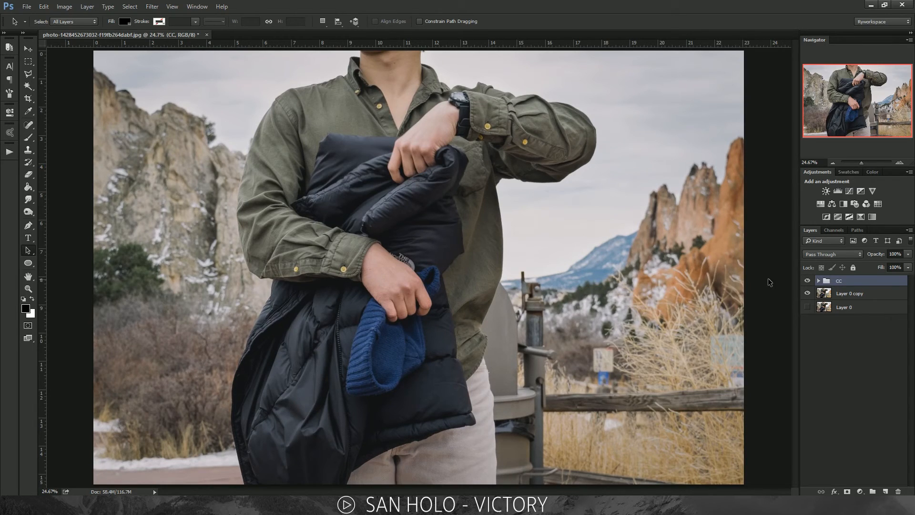
{"action": "key", "text": "ctrl+minus"}
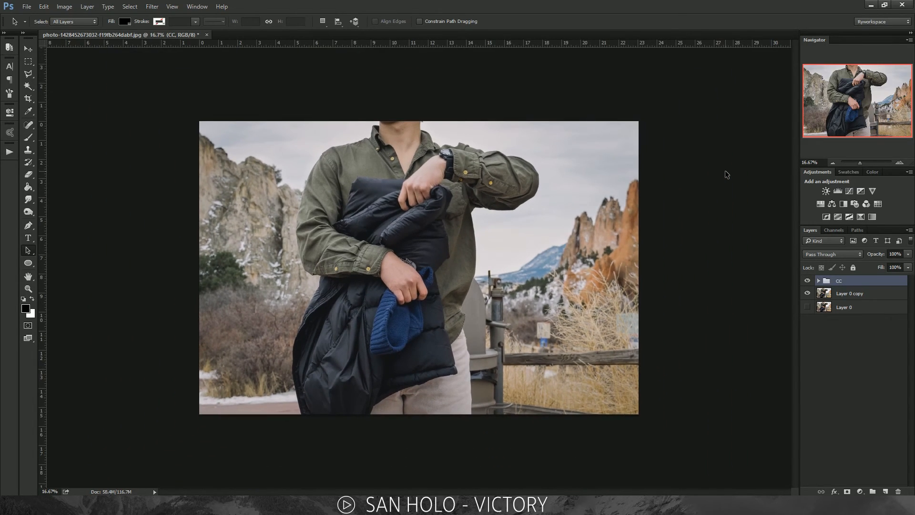
{"action": "key", "text": "ctrl+plus"}
{"action": "key", "text": "ctrl+minus"}
{"action": "key", "text": "ctrl+plus"}
{"action": "key", "text": "ctrl+minus"}
{"action": "left_click", "coordinate": [245, 139]}
{"action": "left_click_drag", "start_coordinate": [143, 61], "coordinate": [171, 143]}
{"action": "left_click_drag", "start_coordinate": [186, 107], "coordinate": [694, 362]}
{"action": "left_click_drag", "start_coordinate": [691, 428], "coordinate": [177, 117]}
{"action": "left_click_drag", "start_coordinate": [177, 117], "coordinate": [236, 140]}
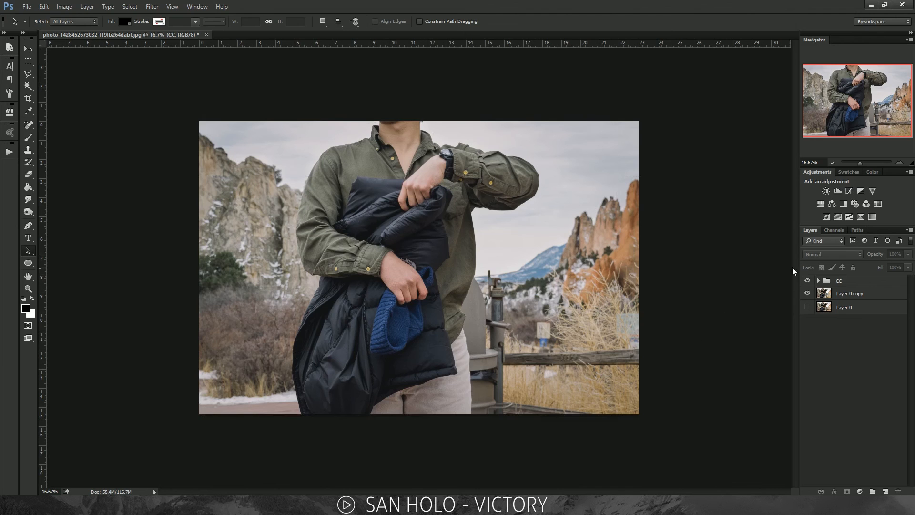
Compare the original and graded versions once more by switching the CC group off and on, and review the final photo
{"action": "left_click", "coordinate": [807, 280]}
{"action": "left_click", "coordinate": [807, 280]}
{"action": "left_click", "coordinate": [807, 280]}
{"action": "left_click", "coordinate": [806, 281]}
{"action": "key", "text": "ctrl+plus"}
{"action": "key", "text": "ctrl+minus"}
{"action": "key", "text": "ctrl+plus"}
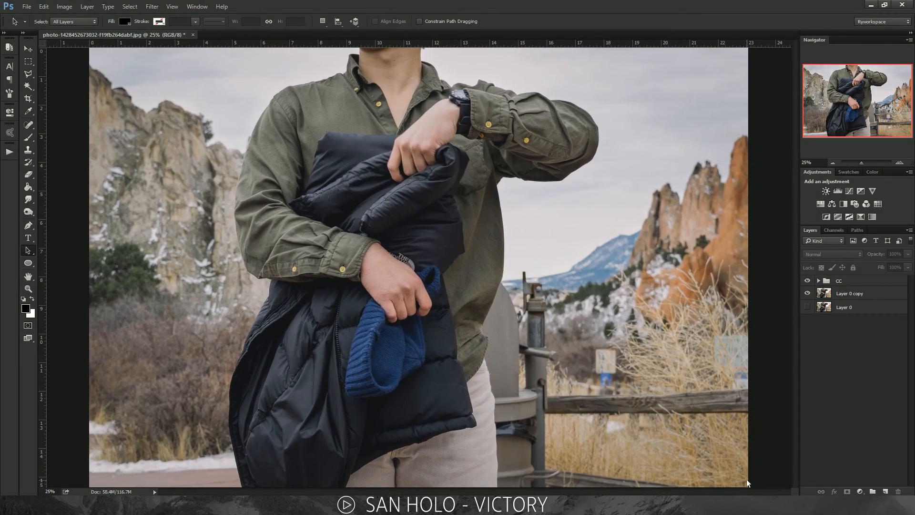
{"action": "key", "text": "ctrl+minus"}
{"action": "key", "text": "ctrl+plus"}
{"action": "key", "text": "ctrl+minus"}
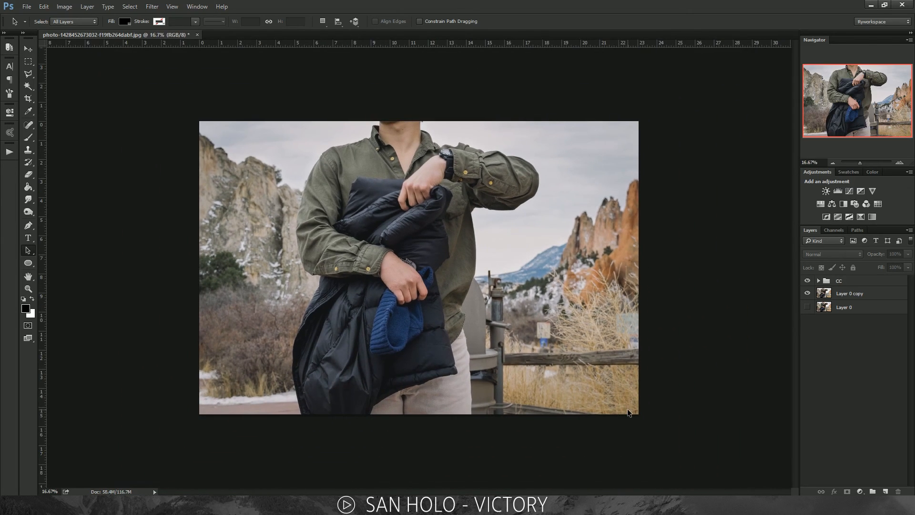